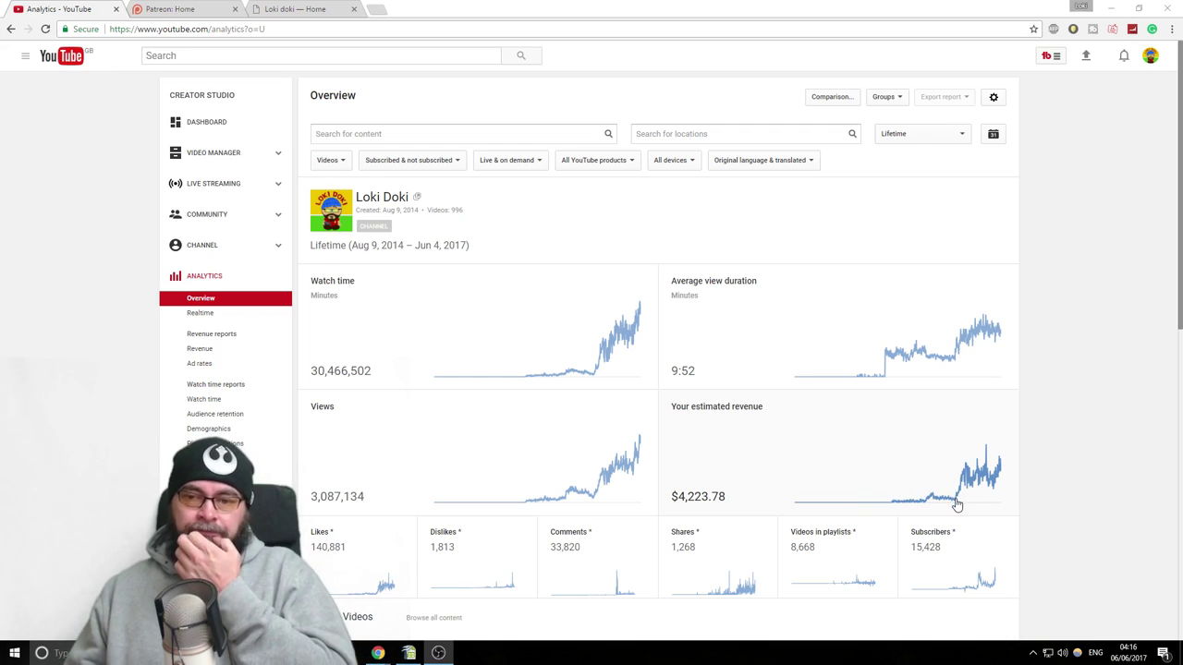
Open the Analytics Revenue report showing $4,223.78 lifetime estimated revenue
{"action": "mouse_move", "coordinate": [958, 507]}
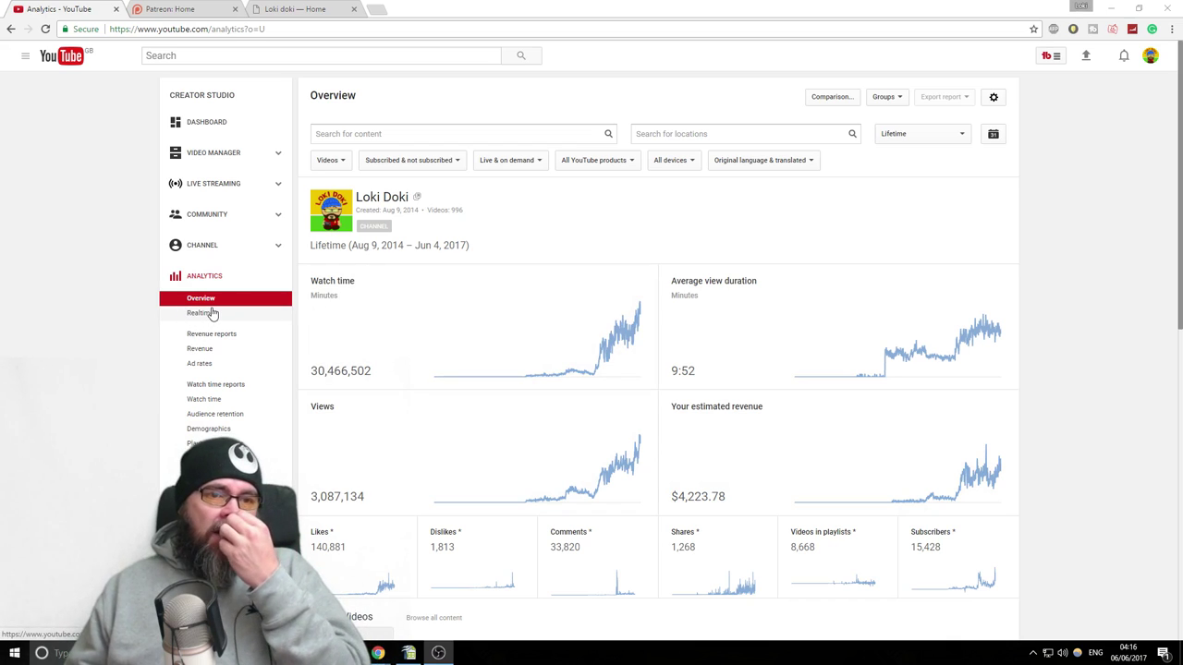
{"action": "left_click", "coordinate": [246, 352]}
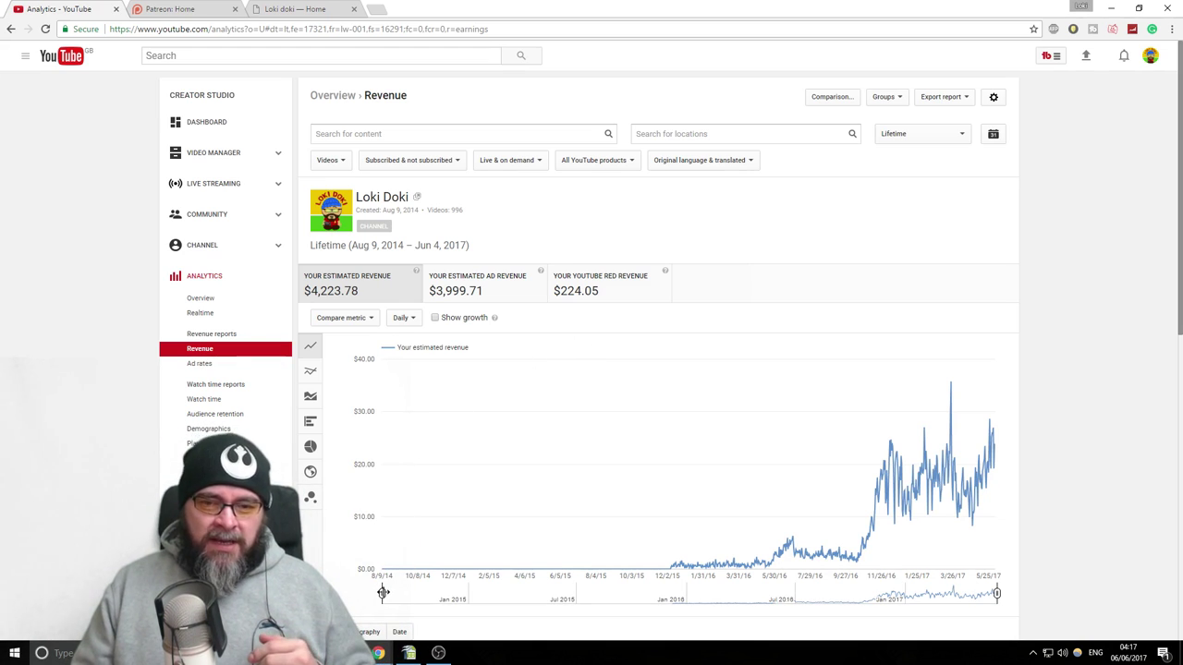
Drag the chart range to start late 2015, then briefly open and close Dashboard in a new tab
{"action": "left_click_drag", "start_coordinate": [383, 592], "coordinate": [667, 592]}
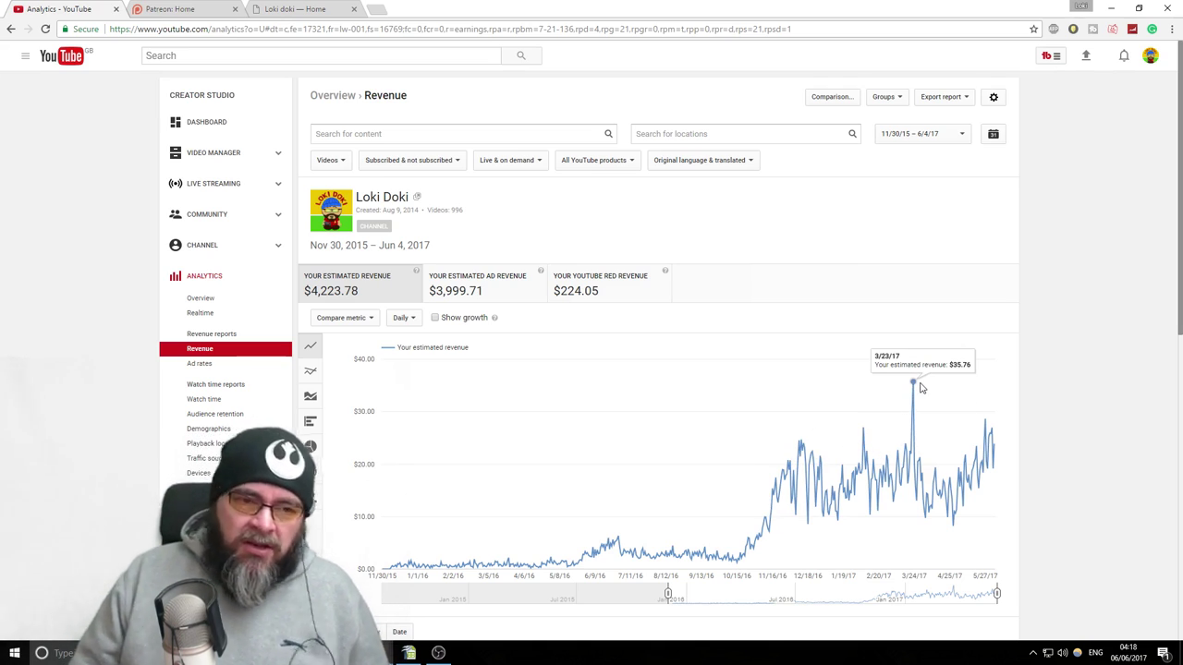
{"action": "middle_click", "coordinate": [232, 123]}
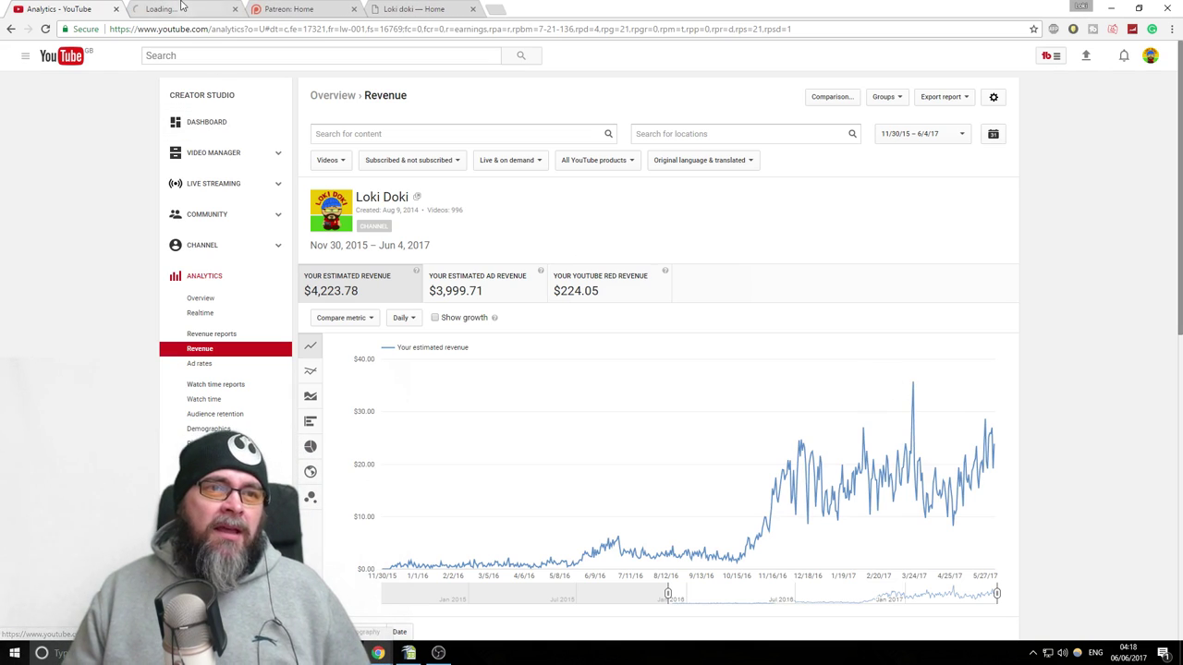
{"action": "left_click", "coordinate": [182, 10]}
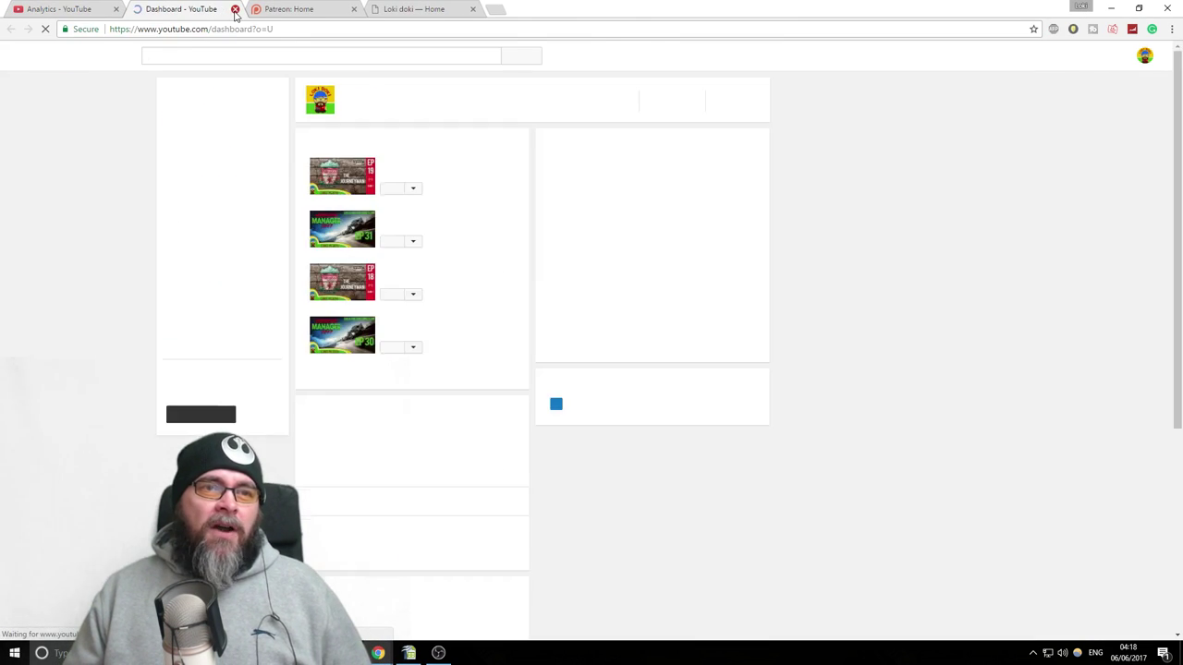
{"action": "left_click", "coordinate": [234, 10]}
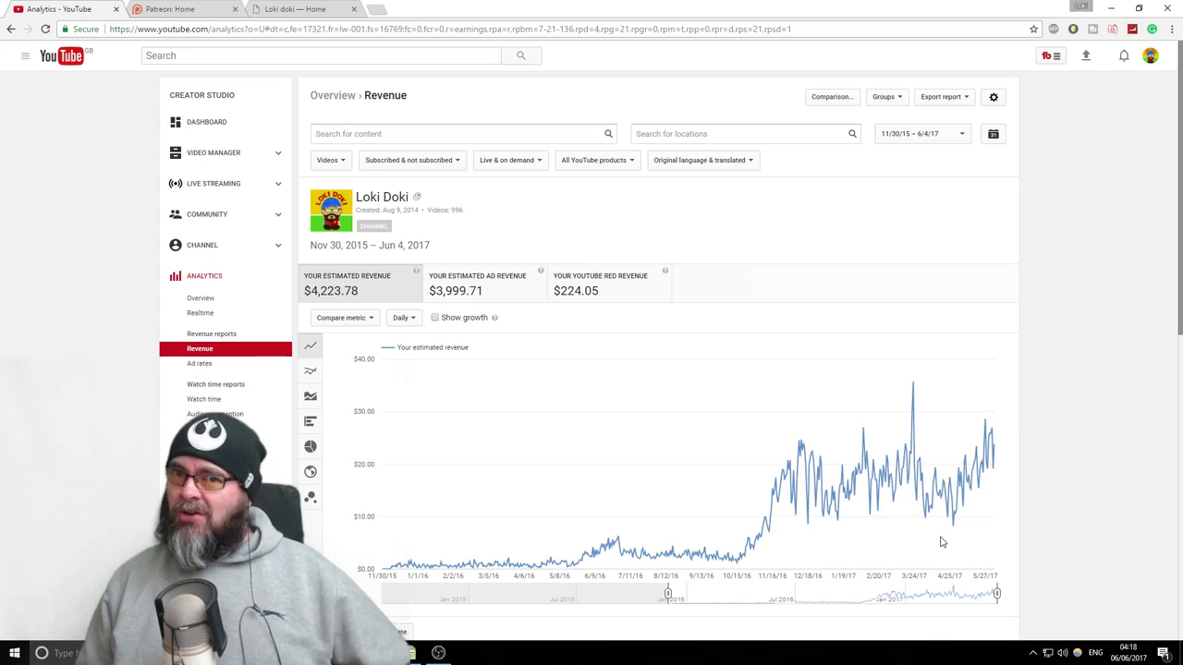
{"action": "mouse_move", "coordinate": [952, 535]}
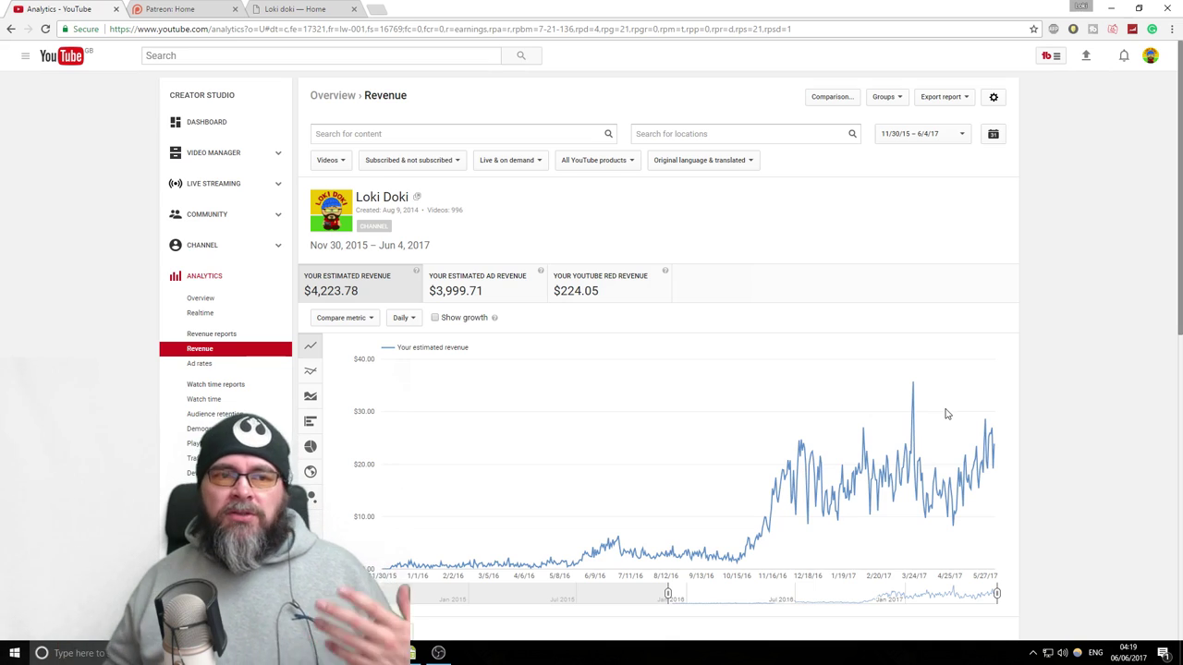
Edit 'FM17 - The Journeyman EP19 C7 - Liverpool v Newcastle' from the Video Manager
{"action": "left_click", "coordinate": [204, 162]}
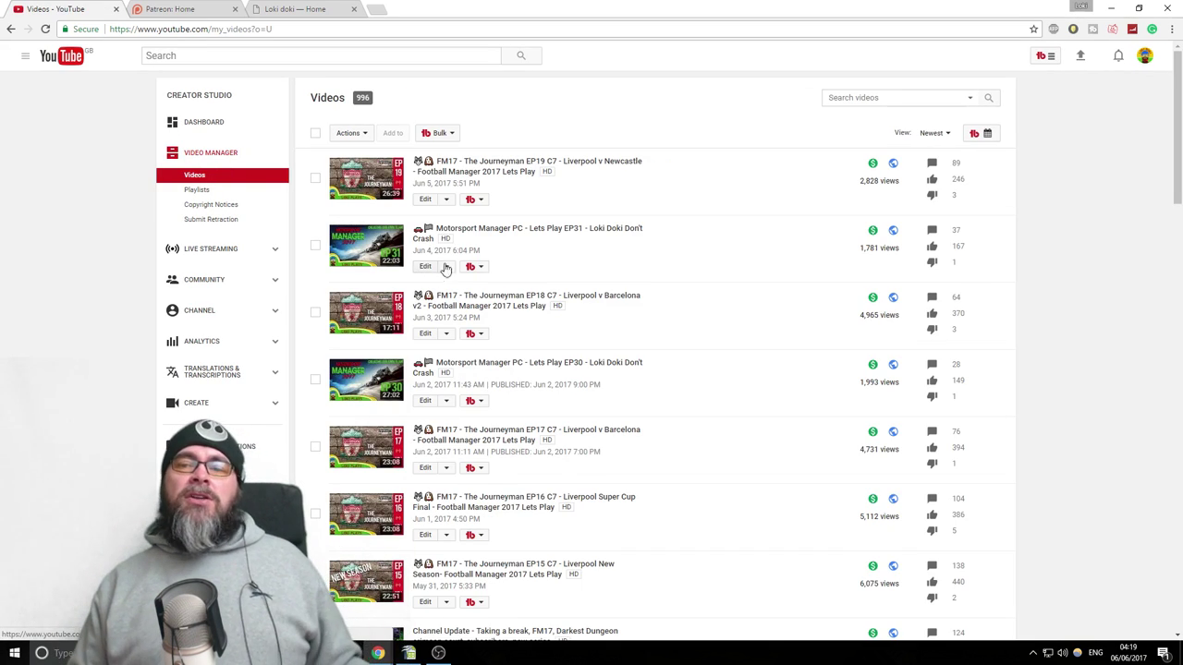
{"action": "left_click", "coordinate": [422, 200]}
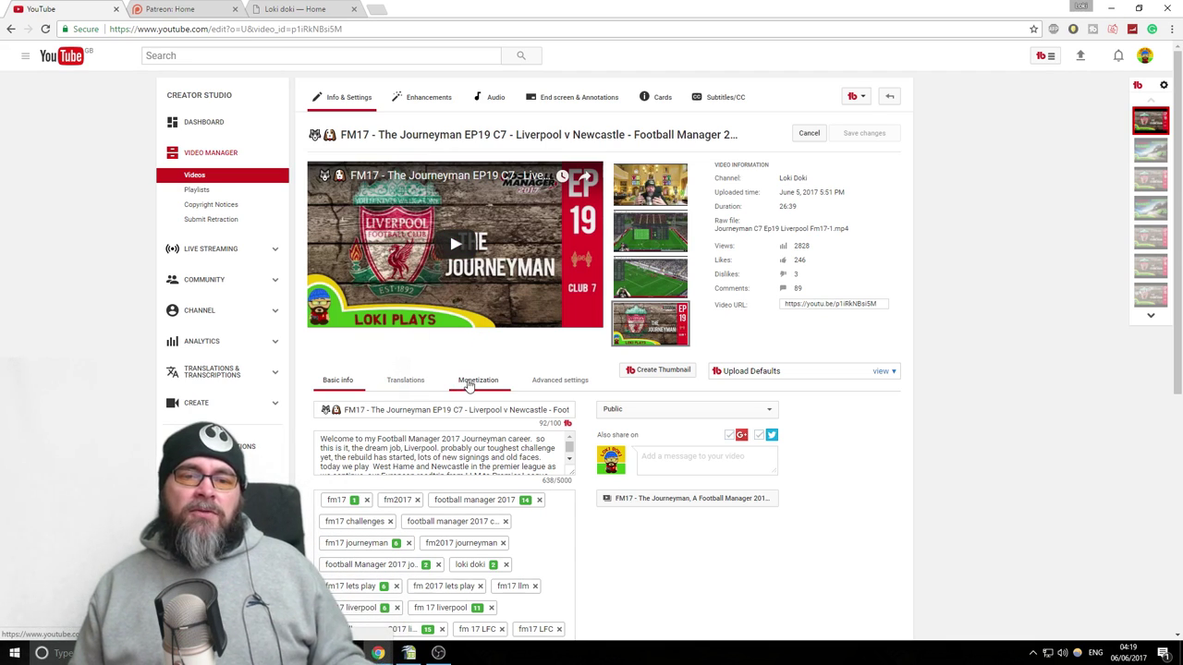
Show the EP19 video's Monetization tab with overlay and skippable video ad formats checked
{"action": "left_click", "coordinate": [469, 381]}
{"action": "scroll", "coordinate": [88, 365], "scroll_direction": "down", "scroll_amount": 2}
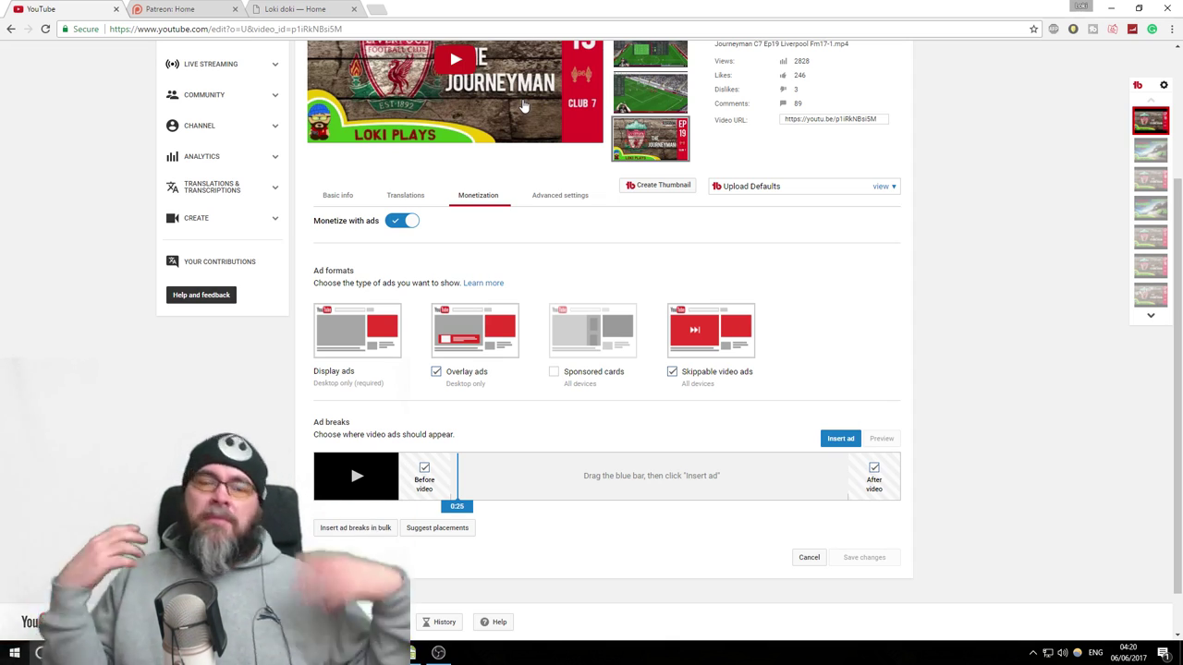
{"action": "scroll", "coordinate": [571, 375], "scroll_direction": "up", "scroll_amount": 2}
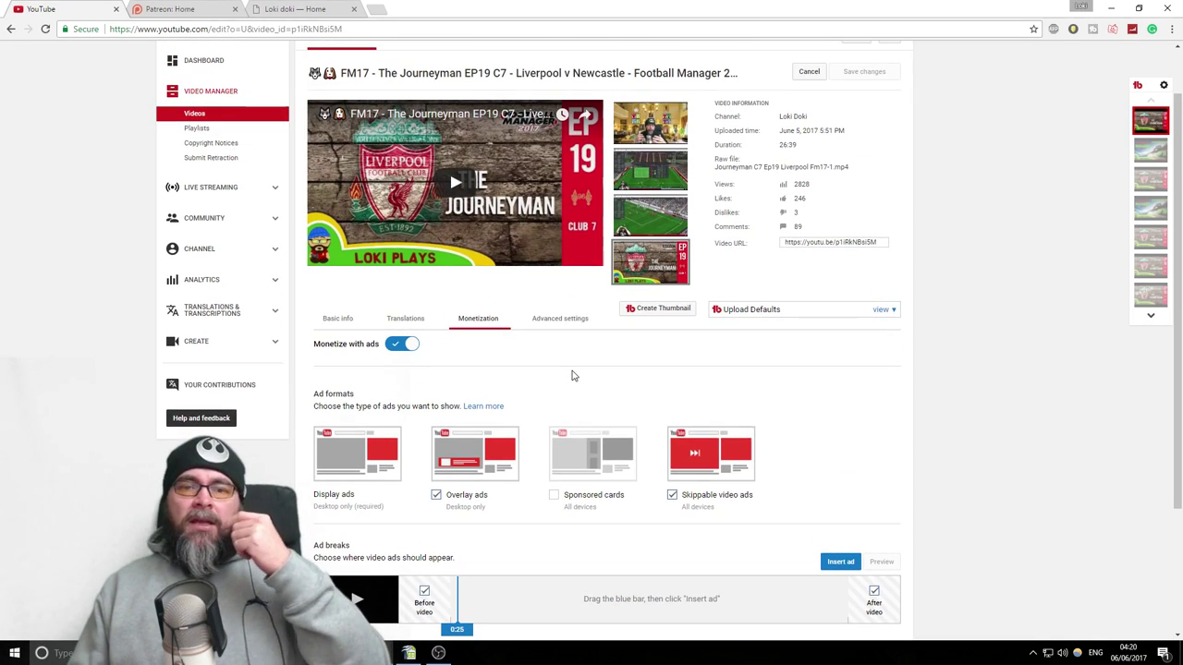
{"action": "scroll", "coordinate": [572, 371], "scroll_direction": "down", "scroll_amount": 2}
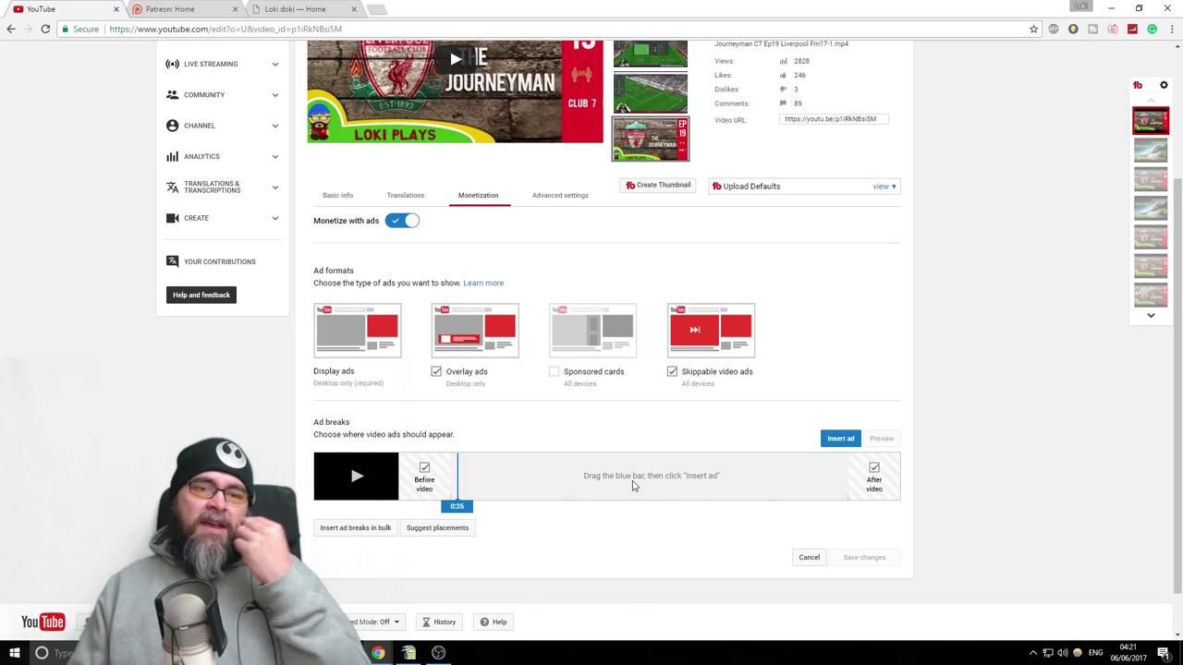
{"action": "scroll", "coordinate": [588, 477], "scroll_direction": "up", "scroll_amount": 3}
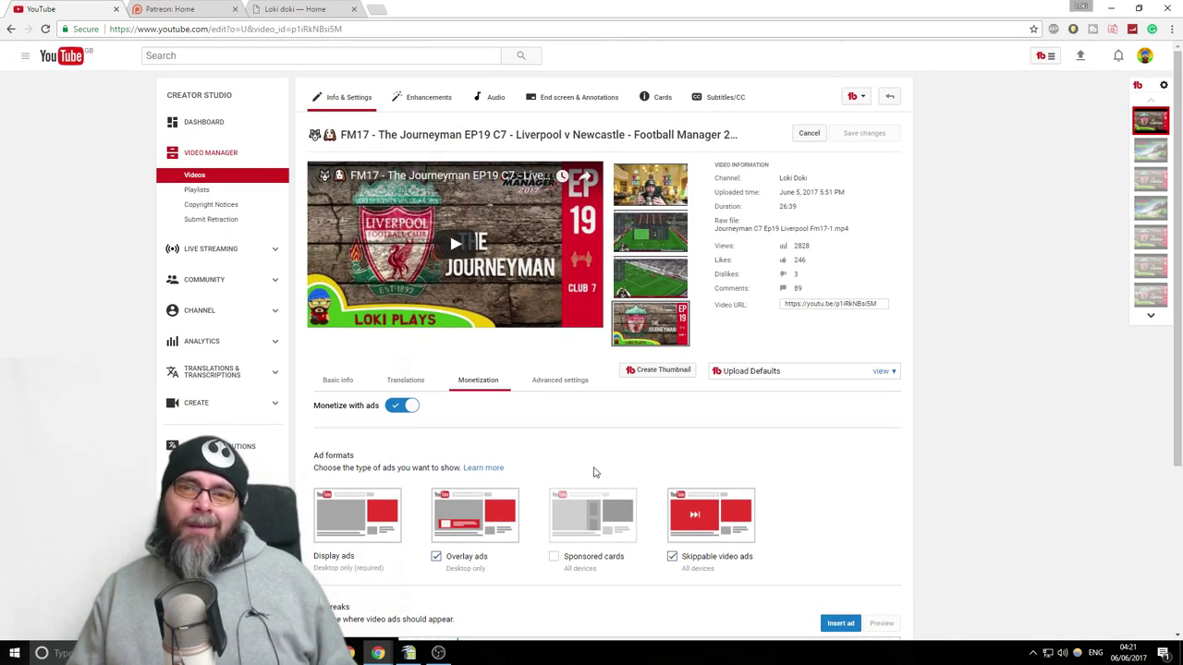
{"action": "scroll", "coordinate": [594, 473], "scroll_direction": "down", "scroll_amount": 1}
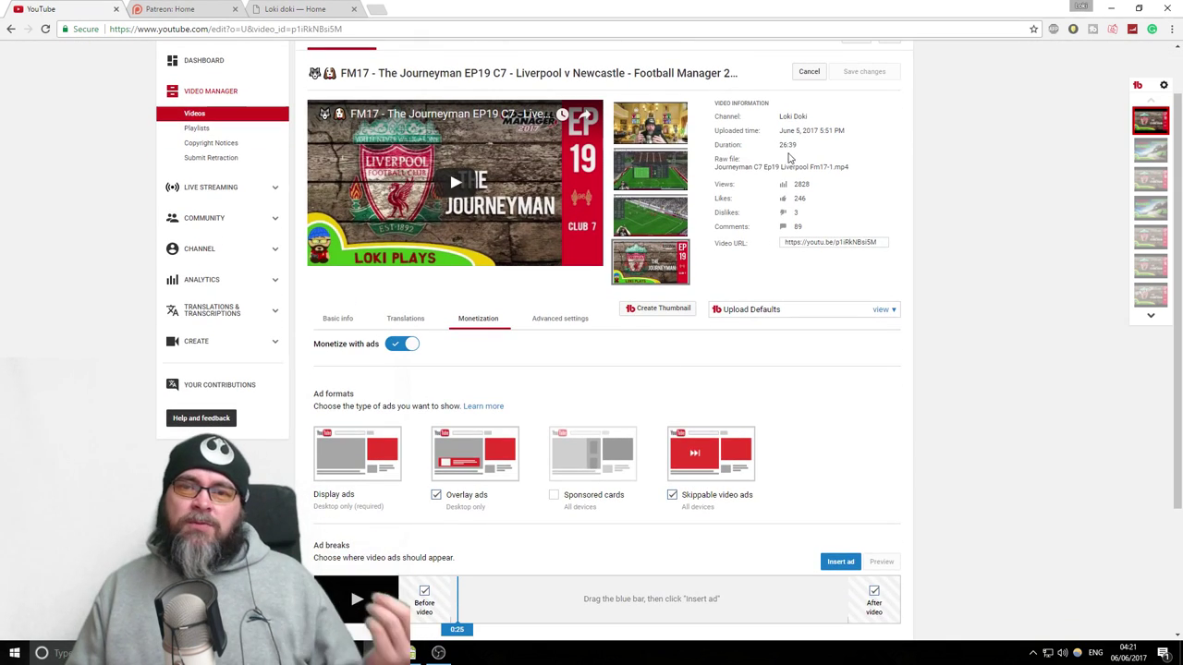
{"action": "scroll", "coordinate": [776, 171], "scroll_direction": "down", "scroll_amount": 2}
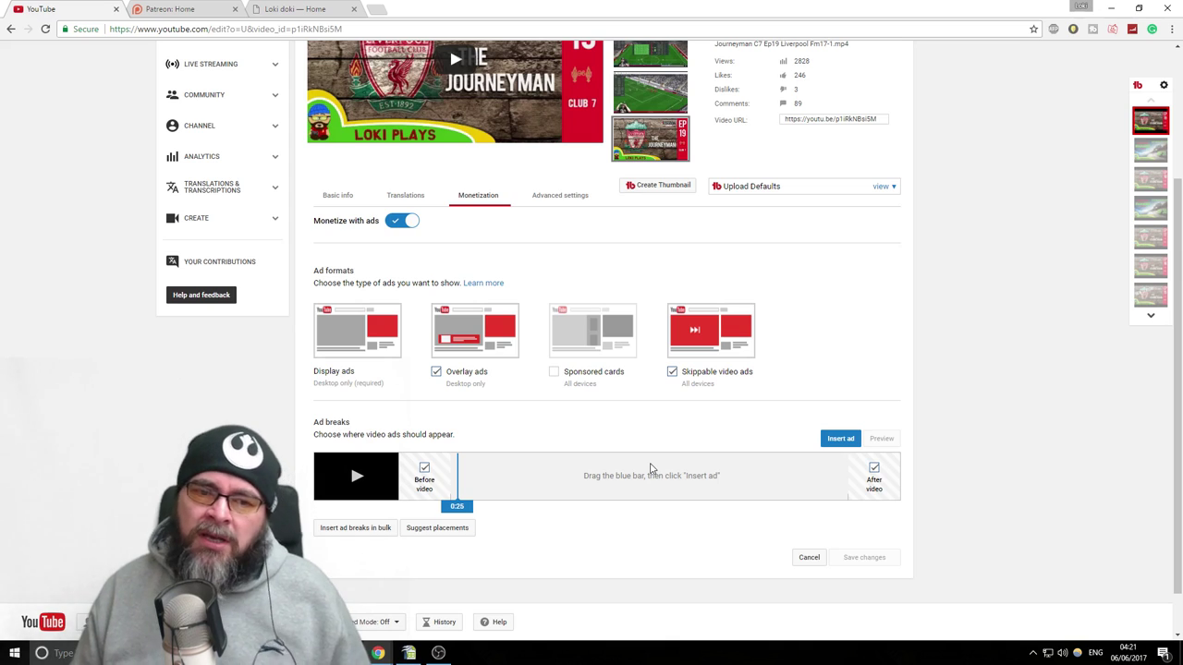
{"action": "left_click", "coordinate": [424, 467]}
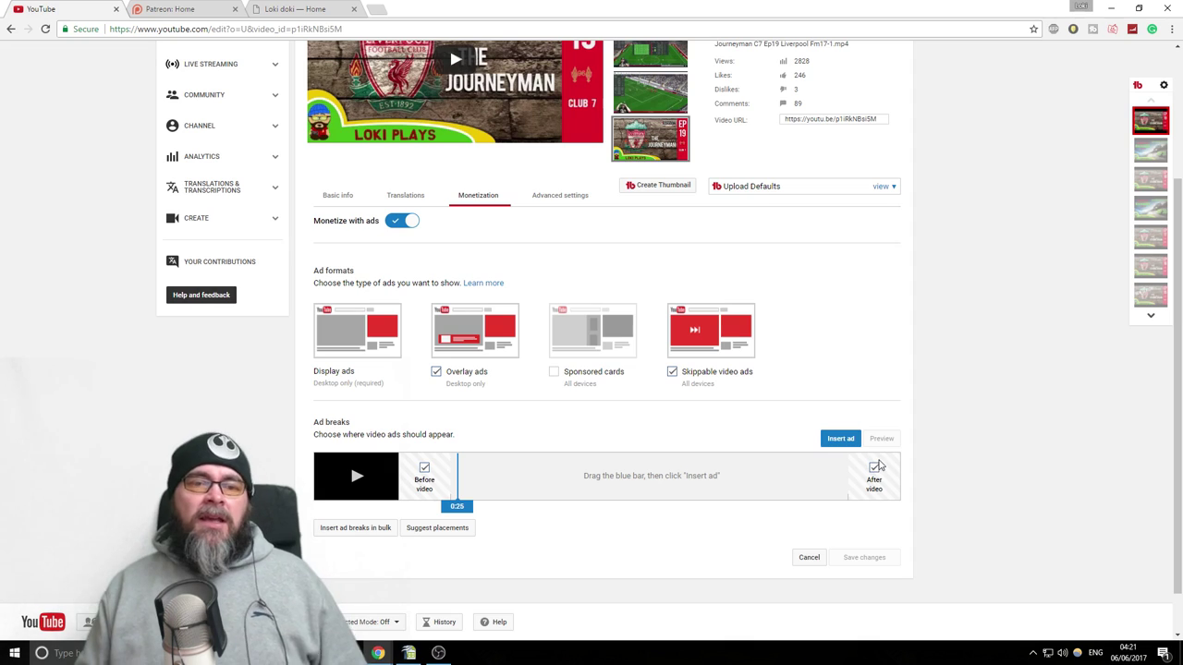
{"action": "scroll", "coordinate": [398, 290], "scroll_direction": "up", "scroll_amount": 2}
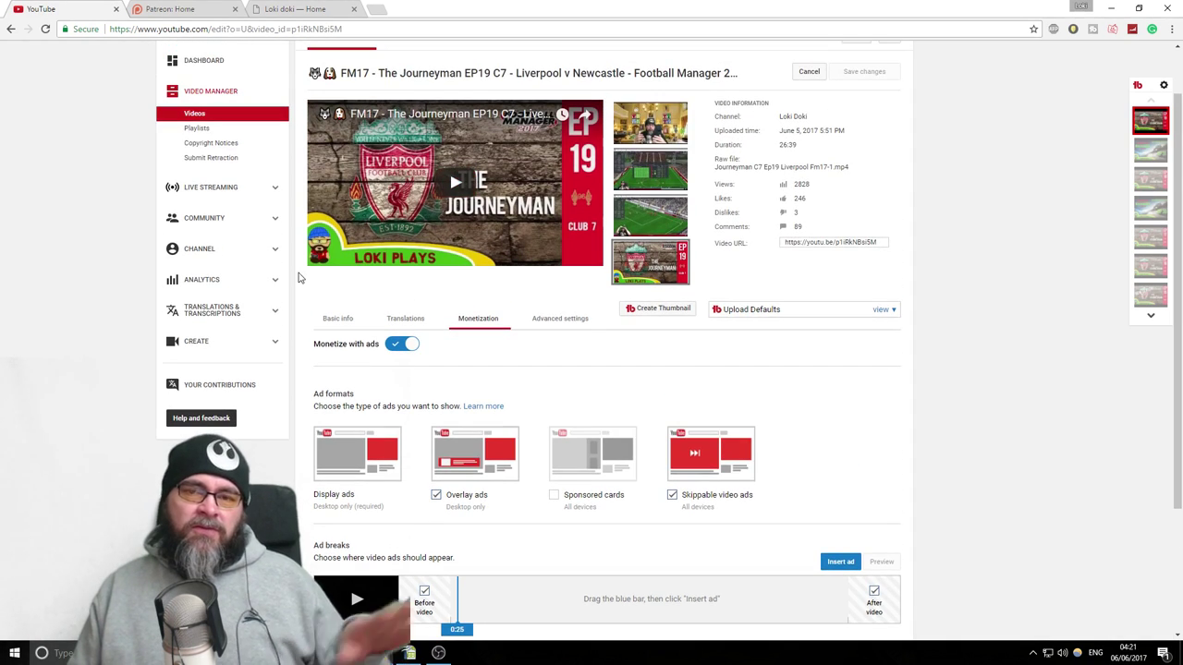
{"action": "scroll", "coordinate": [673, 301], "scroll_direction": "down", "scroll_amount": 1}
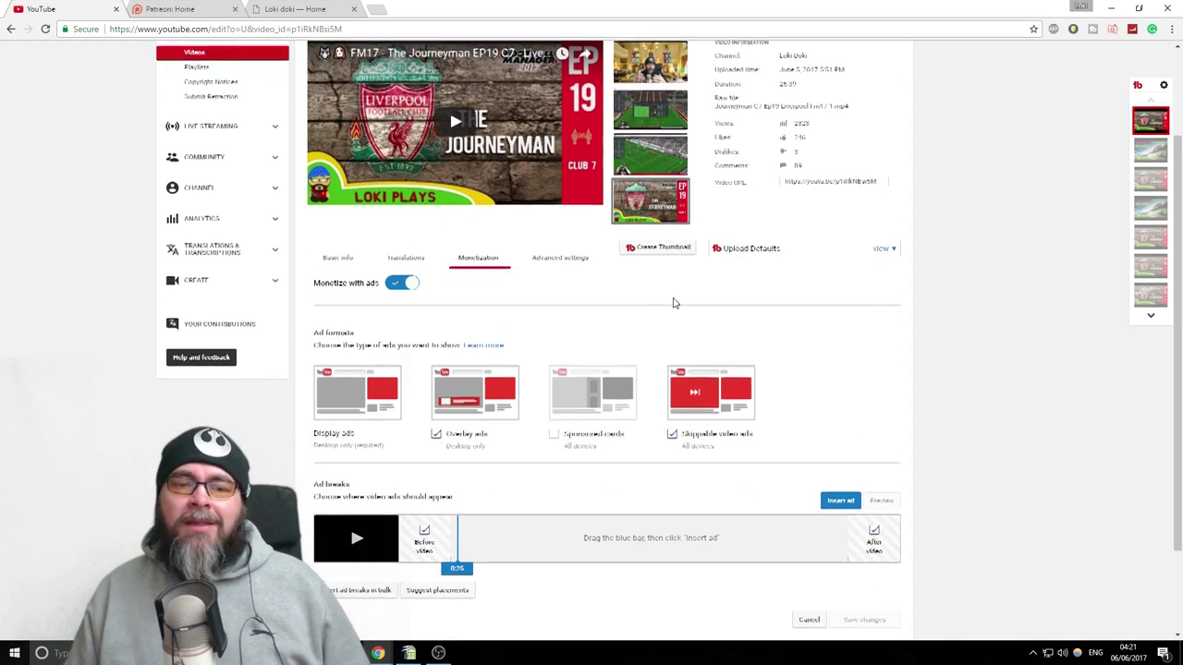
Scroll the lifetime Revenue report showing $4,223.78 estimated and $3,999.71 ad revenue
{"action": "scroll", "coordinate": [670, 305], "scroll_direction": "down", "scroll_amount": 2}
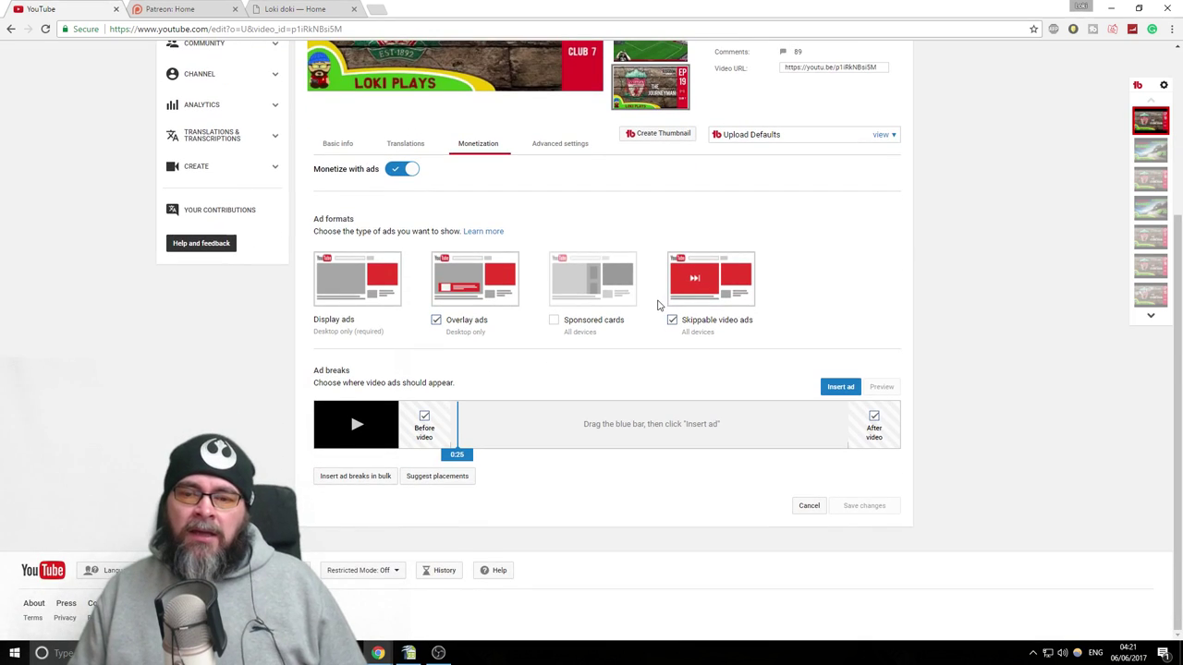
{"action": "scroll", "coordinate": [657, 304], "scroll_direction": "up", "scroll_amount": 3}
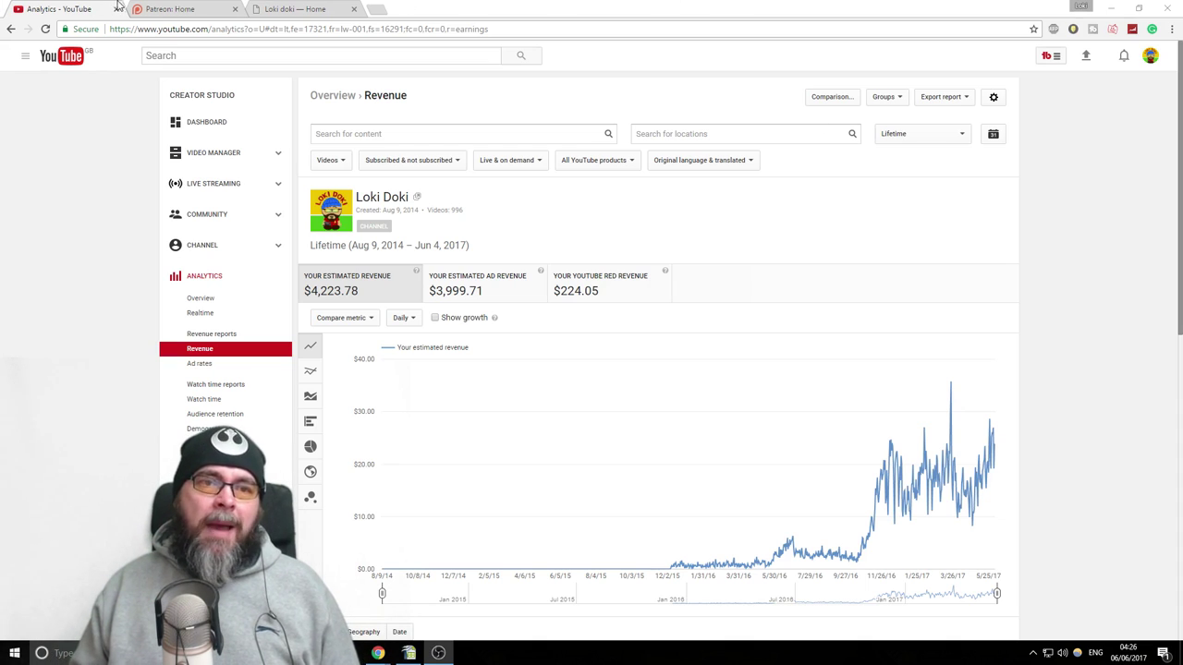
Go from the Patreon home feed to the Loki Doki creator page via the account menu
{"action": "left_click", "coordinate": [170, 7]}
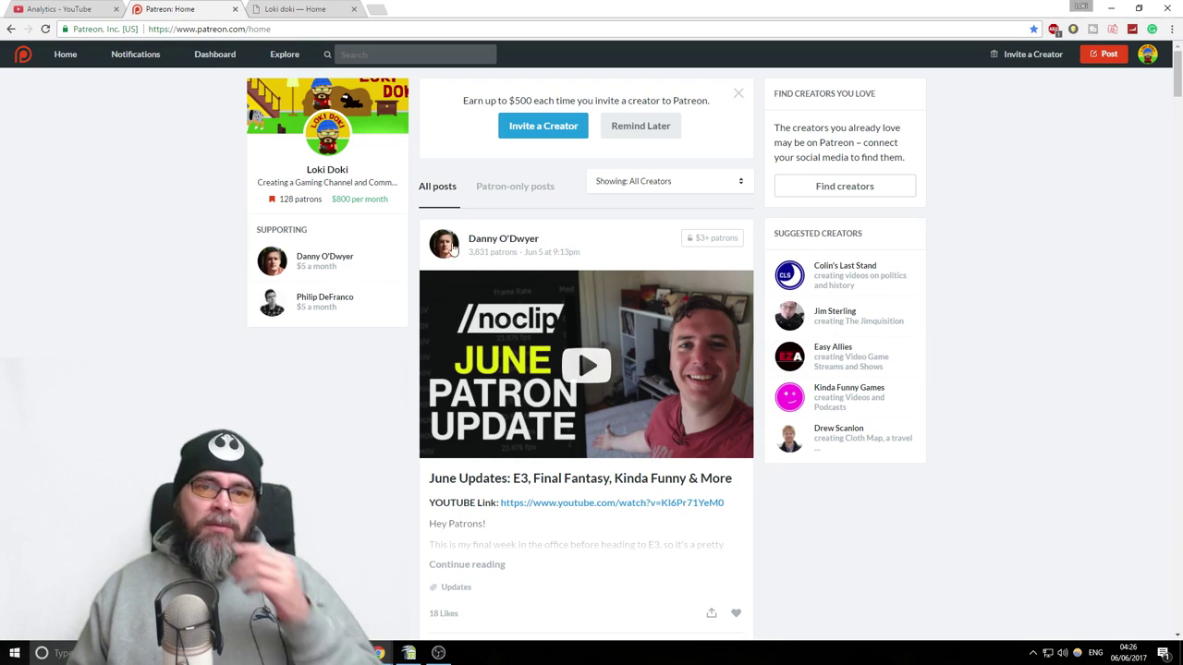
{"action": "left_click", "coordinate": [1142, 59]}
{"action": "left_click", "coordinate": [1119, 87]}
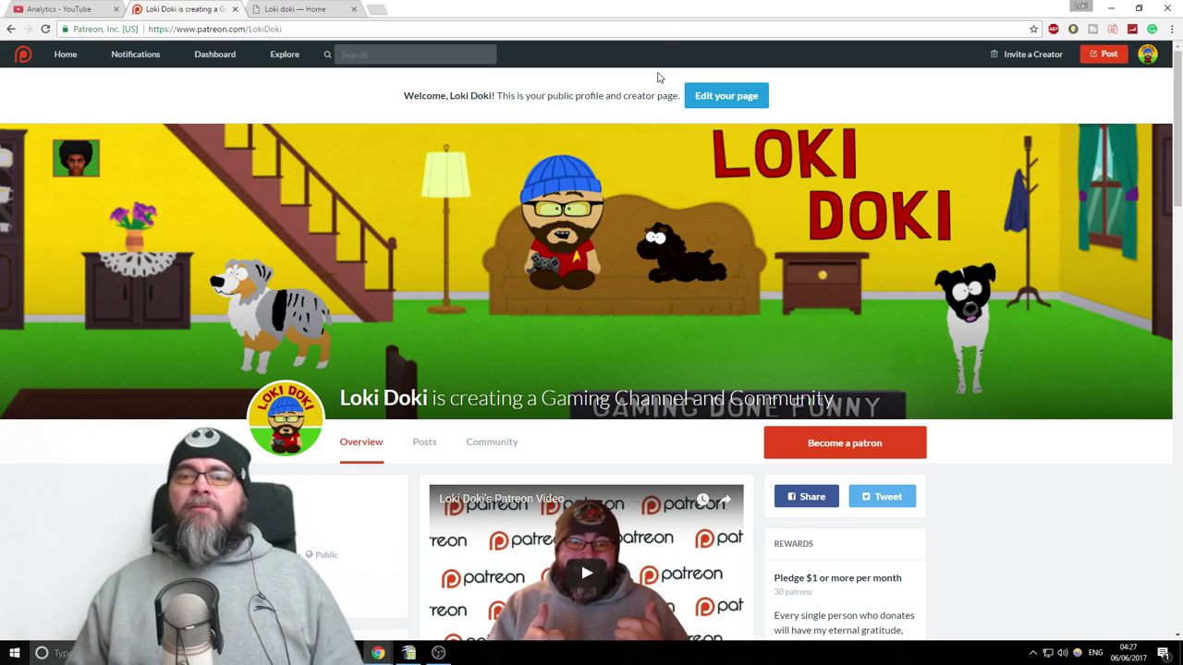
Scroll through the creator page's description and the $1, $5 and $20 reward tiers
{"action": "scroll", "coordinate": [802, 252], "scroll_direction": "down", "scroll_amount": 3}
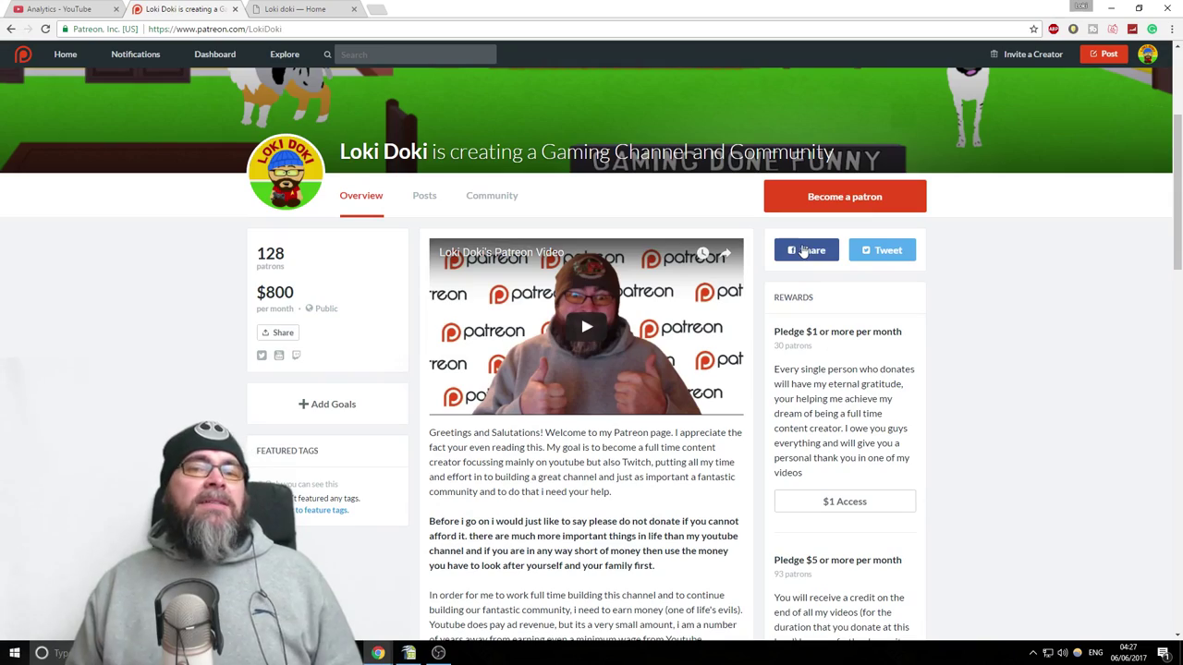
{"action": "scroll", "coordinate": [802, 251], "scroll_direction": "down", "scroll_amount": 8}
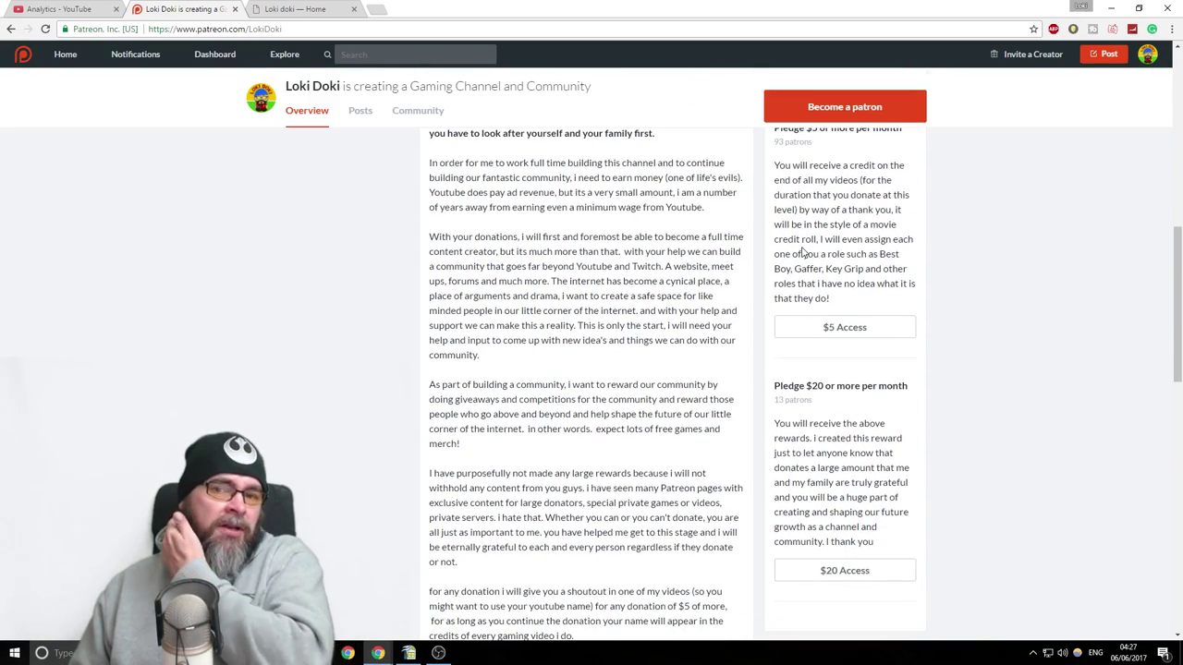
{"action": "scroll", "coordinate": [805, 255], "scroll_direction": "up", "scroll_amount": 10}
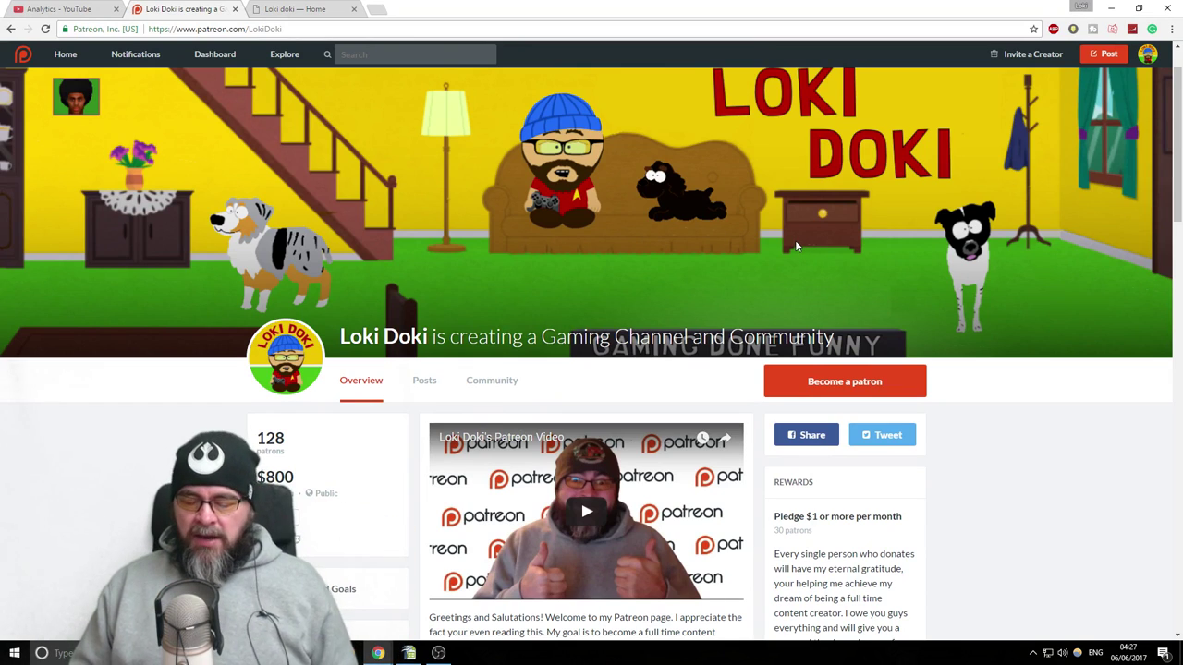
{"action": "scroll", "coordinate": [793, 243], "scroll_direction": "down", "scroll_amount": 1}
{"action": "scroll", "coordinate": [790, 243], "scroll_direction": "up", "scroll_amount": 1}
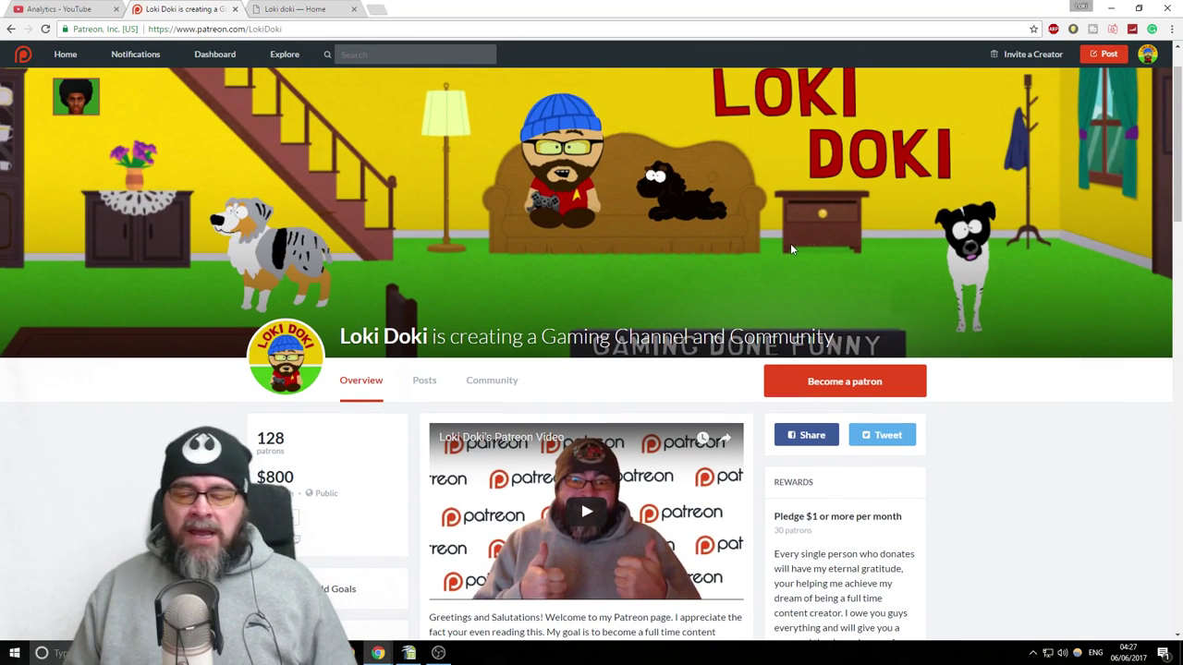
{"action": "scroll", "coordinate": [790, 243], "scroll_direction": "down", "scroll_amount": 3}
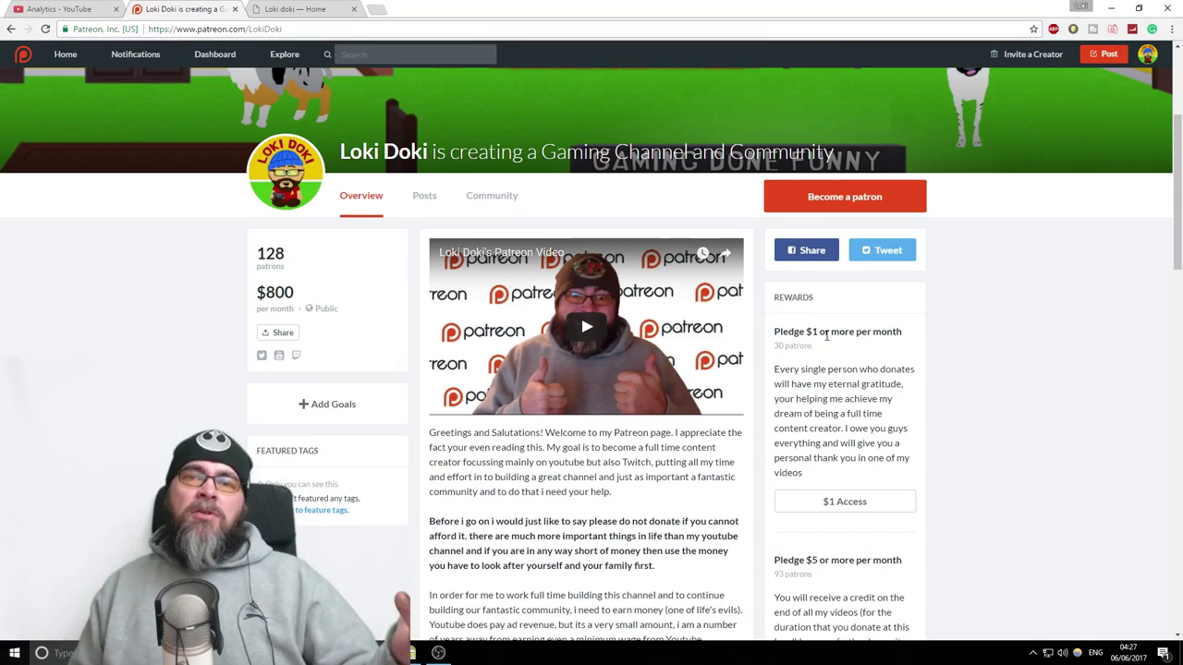
{"action": "scroll", "coordinate": [837, 340], "scroll_direction": "down", "scroll_amount": 4}
{"action": "scroll", "coordinate": [838, 337], "scroll_direction": "down", "scroll_amount": 5}
{"action": "scroll", "coordinate": [802, 331], "scroll_direction": "up", "scroll_amount": 7}
{"action": "scroll", "coordinate": [801, 331], "scroll_direction": "up", "scroll_amount": 4}
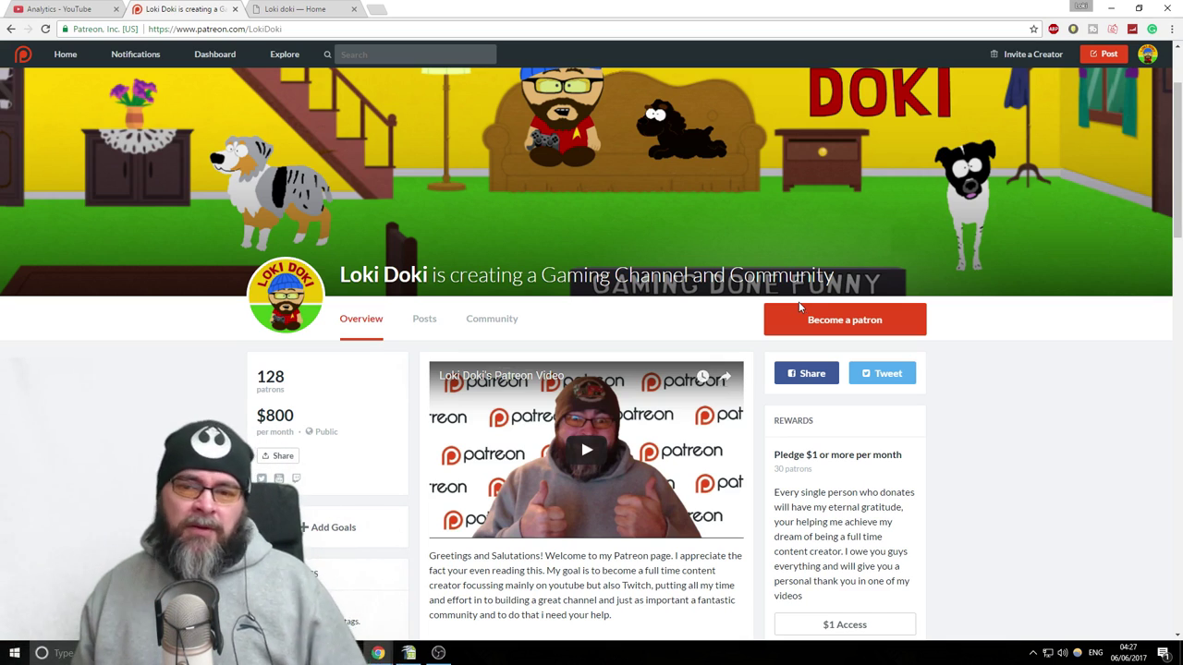
{"action": "scroll", "coordinate": [918, 462], "scroll_direction": "down", "scroll_amount": 1}
{"action": "scroll", "coordinate": [919, 463], "scroll_direction": "down", "scroll_amount": 3}
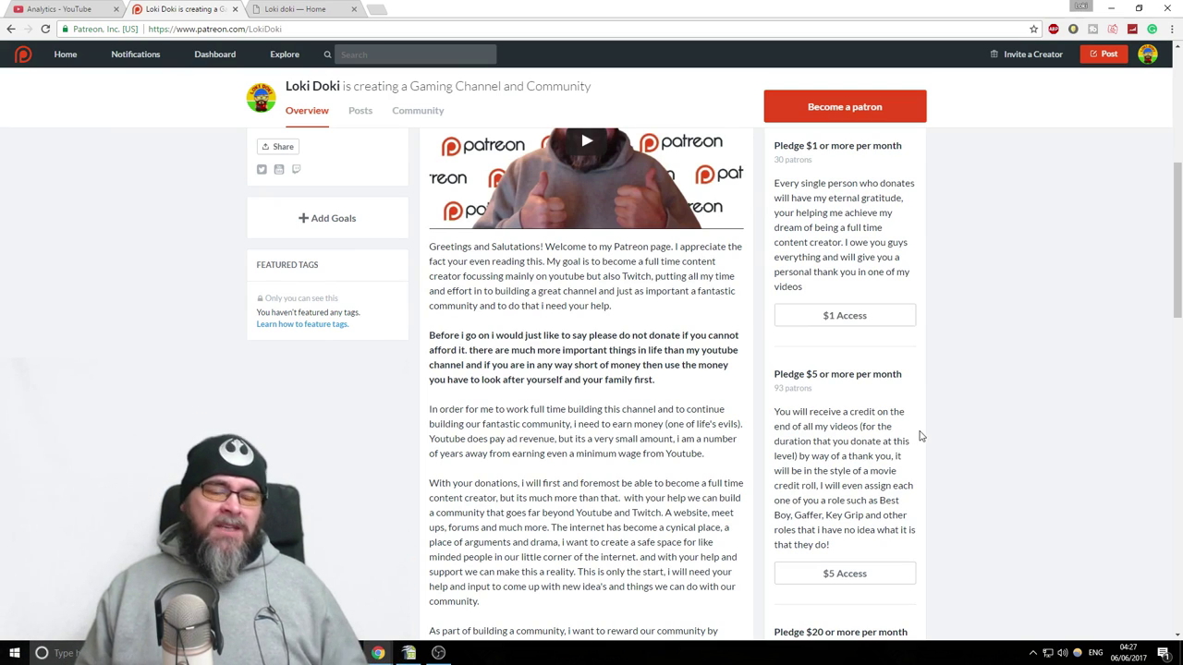
{"action": "scroll", "coordinate": [924, 432], "scroll_direction": "up", "scroll_amount": 2}
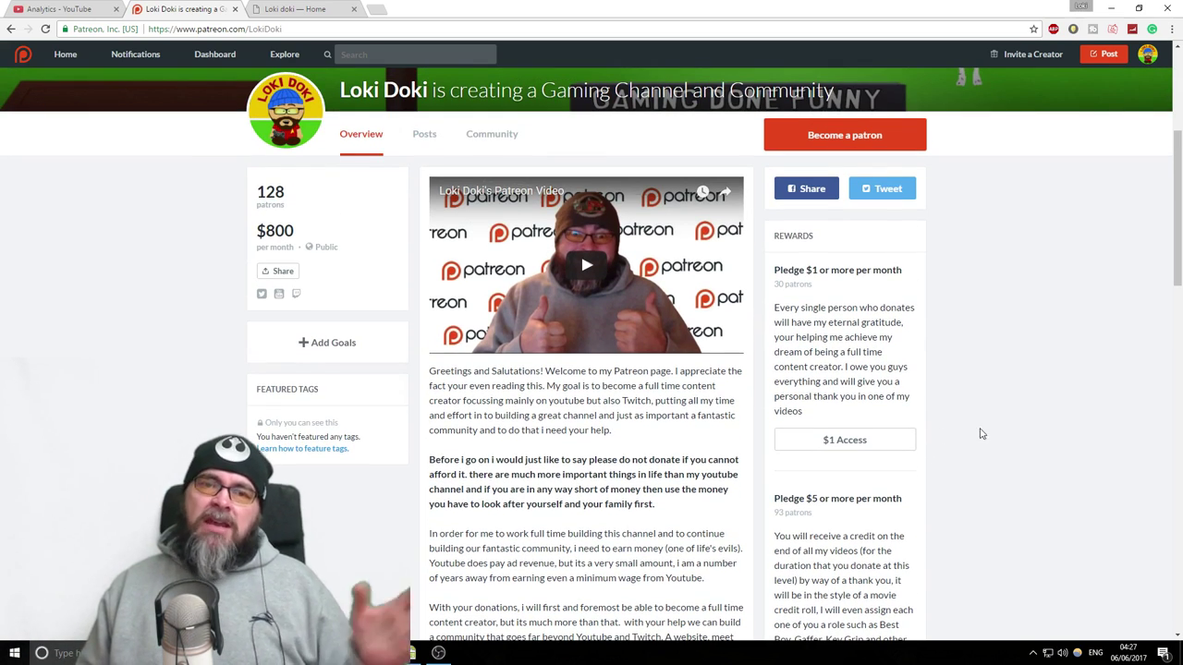
{"action": "scroll", "coordinate": [979, 430], "scroll_direction": "down", "scroll_amount": 2}
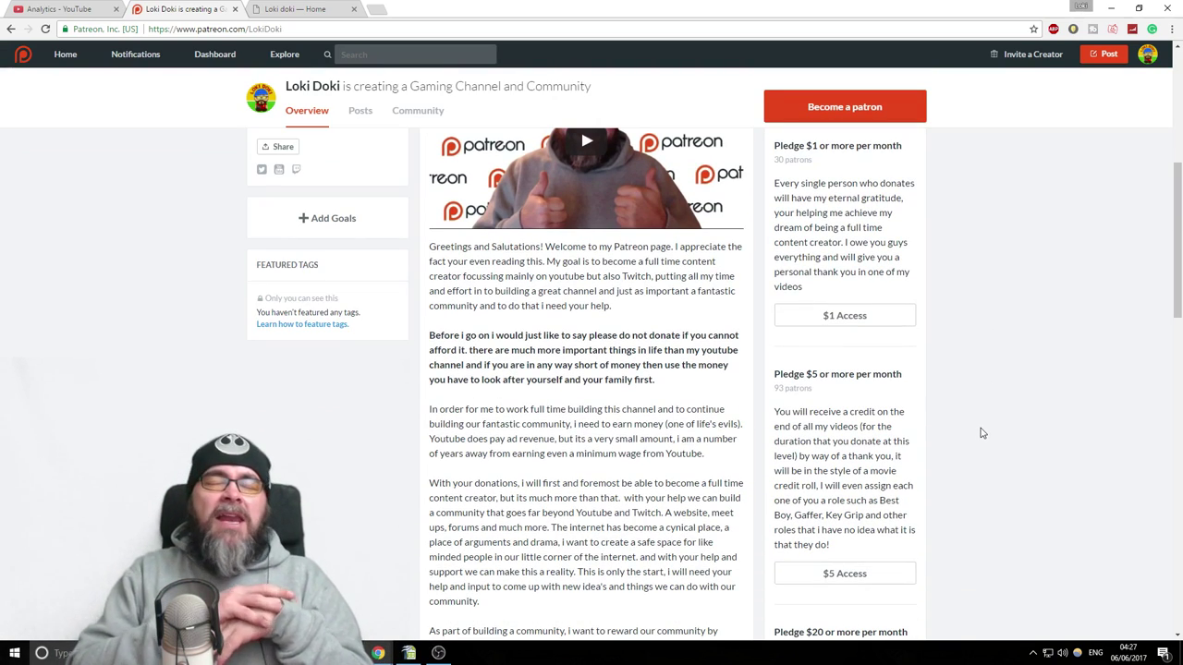
{"action": "scroll", "coordinate": [983, 433], "scroll_direction": "up", "scroll_amount": 3}
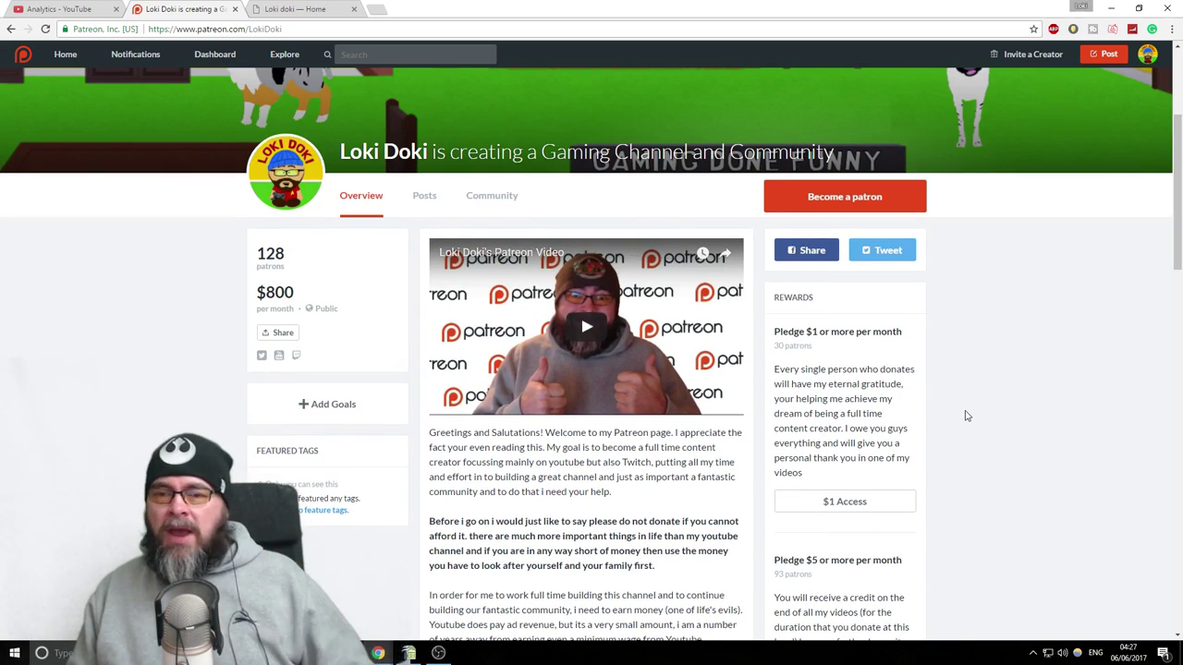
{"action": "scroll", "coordinate": [830, 334], "scroll_direction": "down", "scroll_amount": 5}
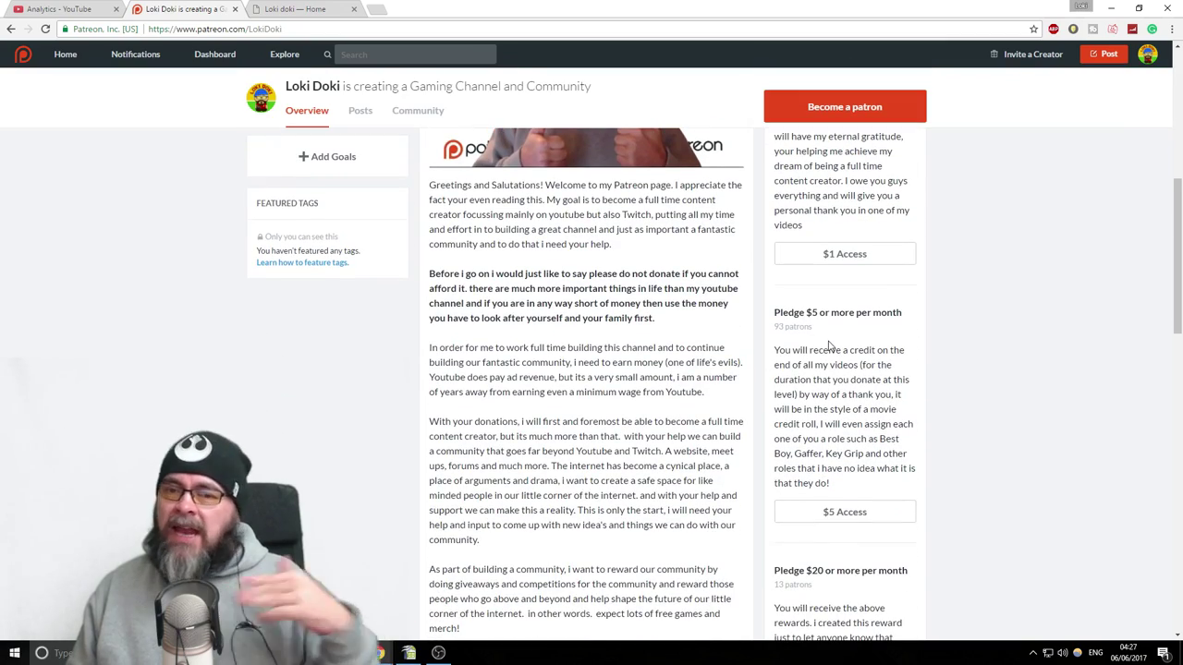
{"action": "scroll", "coordinate": [831, 342], "scroll_direction": "up", "scroll_amount": 5}
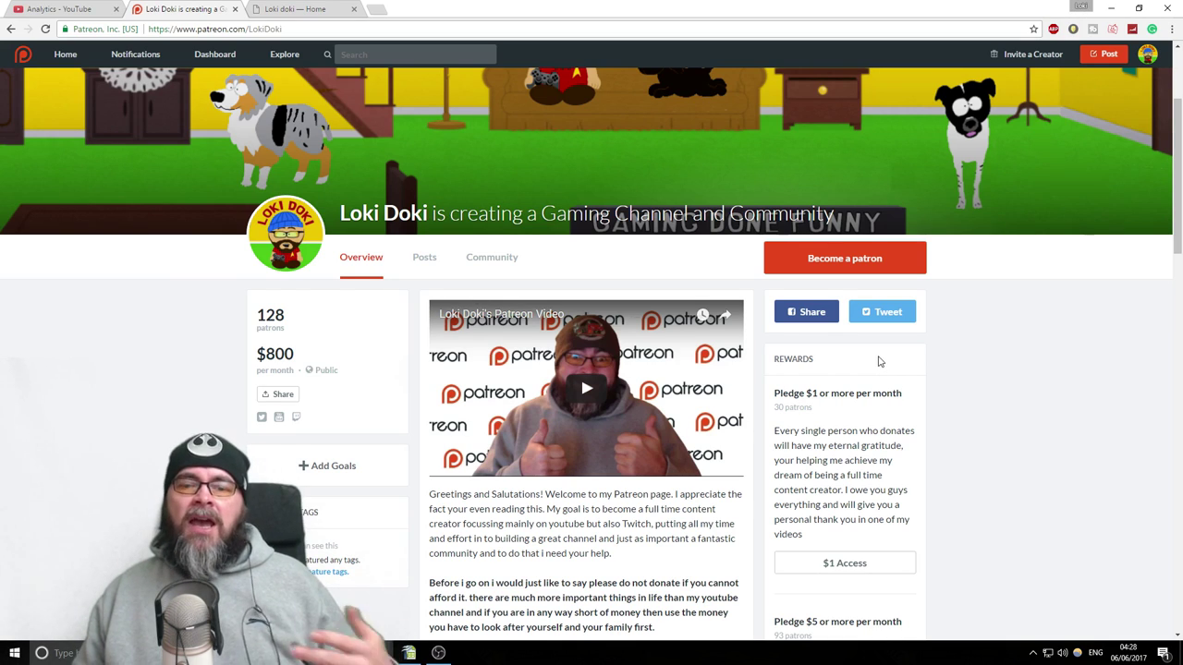
{"action": "scroll", "coordinate": [878, 361], "scroll_direction": "down", "scroll_amount": 3}
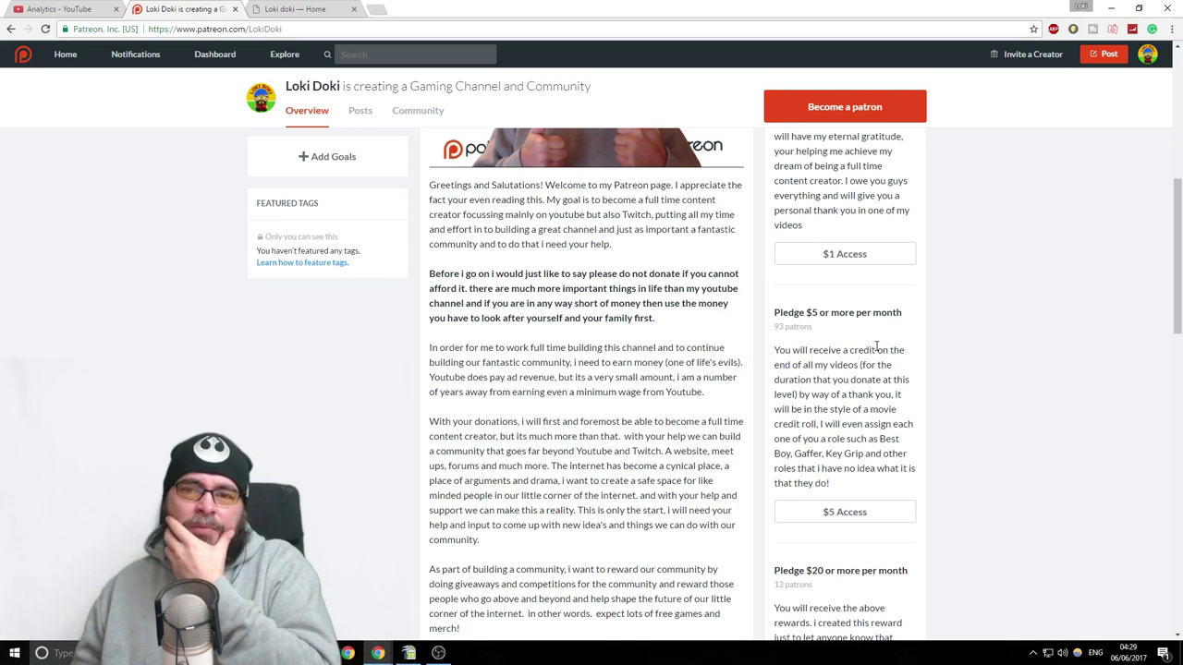
{"action": "scroll", "coordinate": [931, 361], "scroll_direction": "down", "scroll_amount": 1}
{"action": "scroll", "coordinate": [931, 361], "scroll_direction": "down", "scroll_amount": 1}
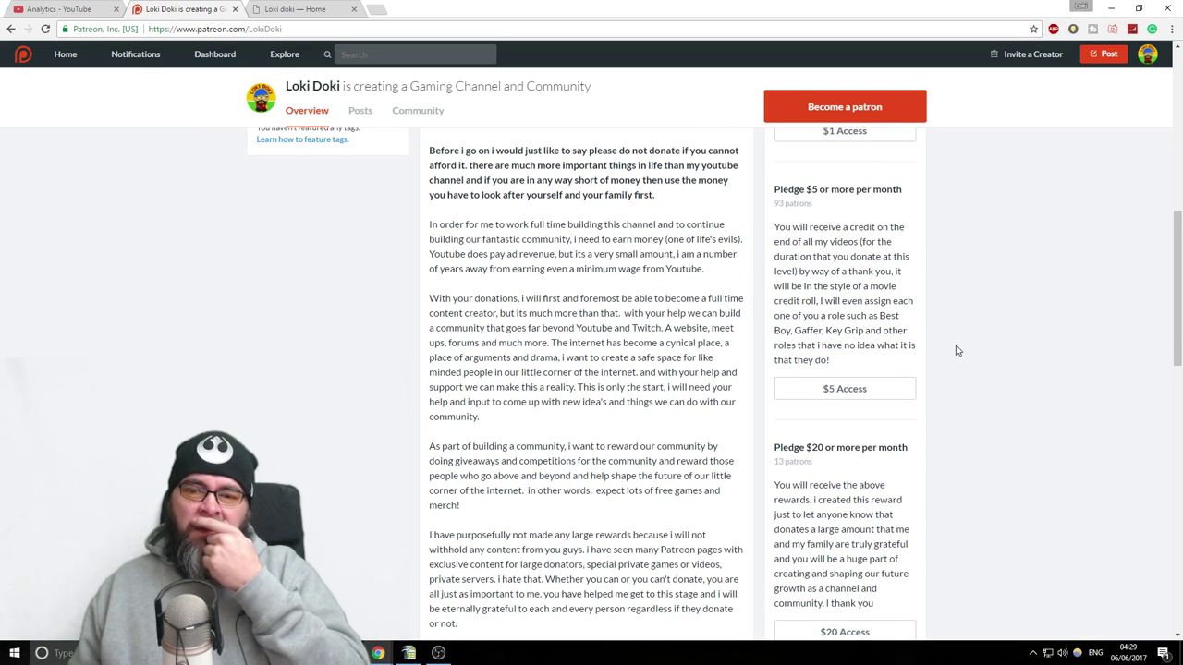
{"action": "scroll", "coordinate": [955, 349], "scroll_direction": "down", "scroll_amount": 1}
{"action": "scroll", "coordinate": [848, 335], "scroll_direction": "up", "scroll_amount": 1}
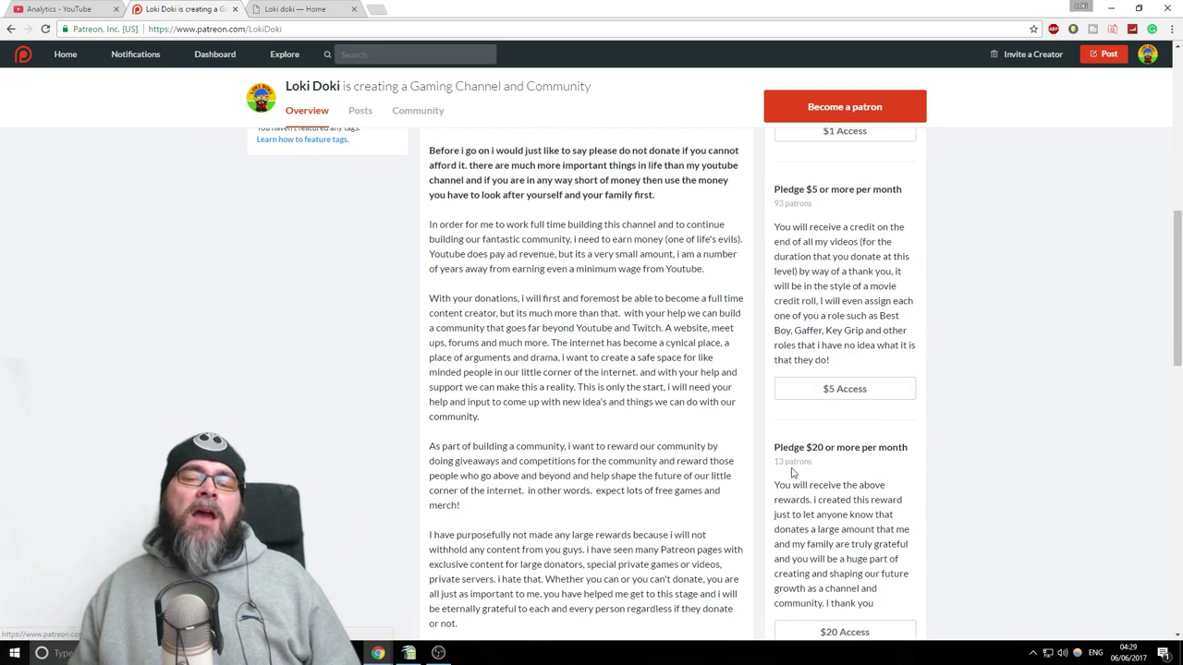
{"action": "scroll", "coordinate": [895, 399], "scroll_direction": "up", "scroll_amount": 1}
{"action": "scroll", "coordinate": [897, 397], "scroll_direction": "up", "scroll_amount": 2}
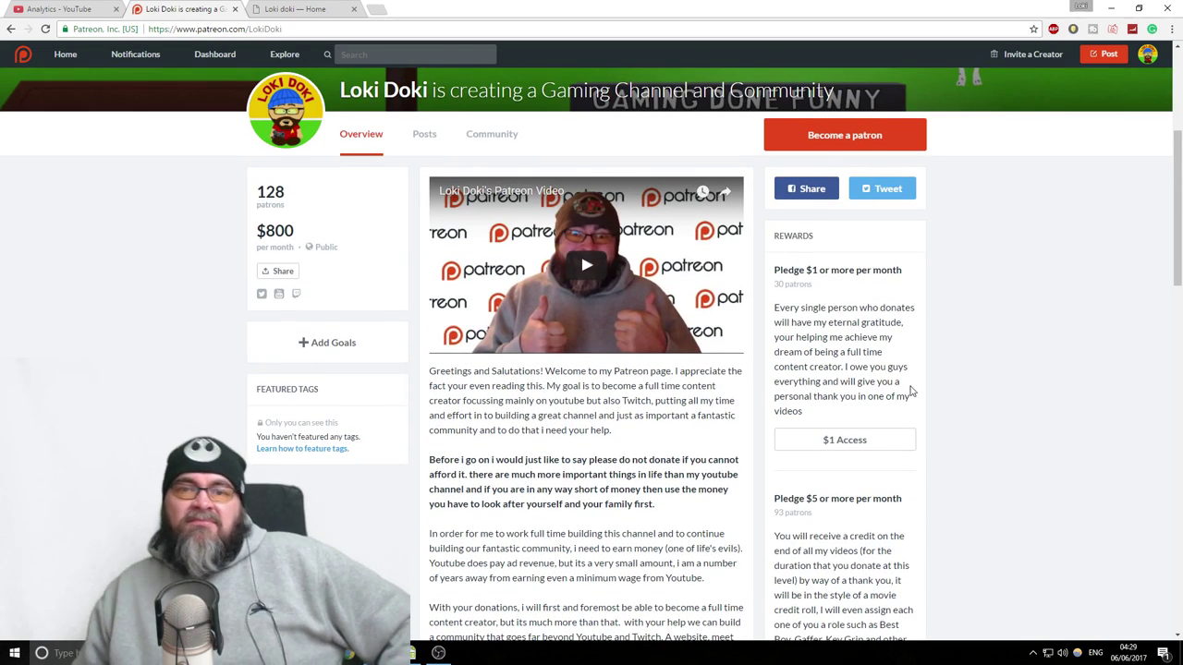
{"action": "scroll", "coordinate": [598, 355], "scroll_direction": "down", "scroll_amount": 2}
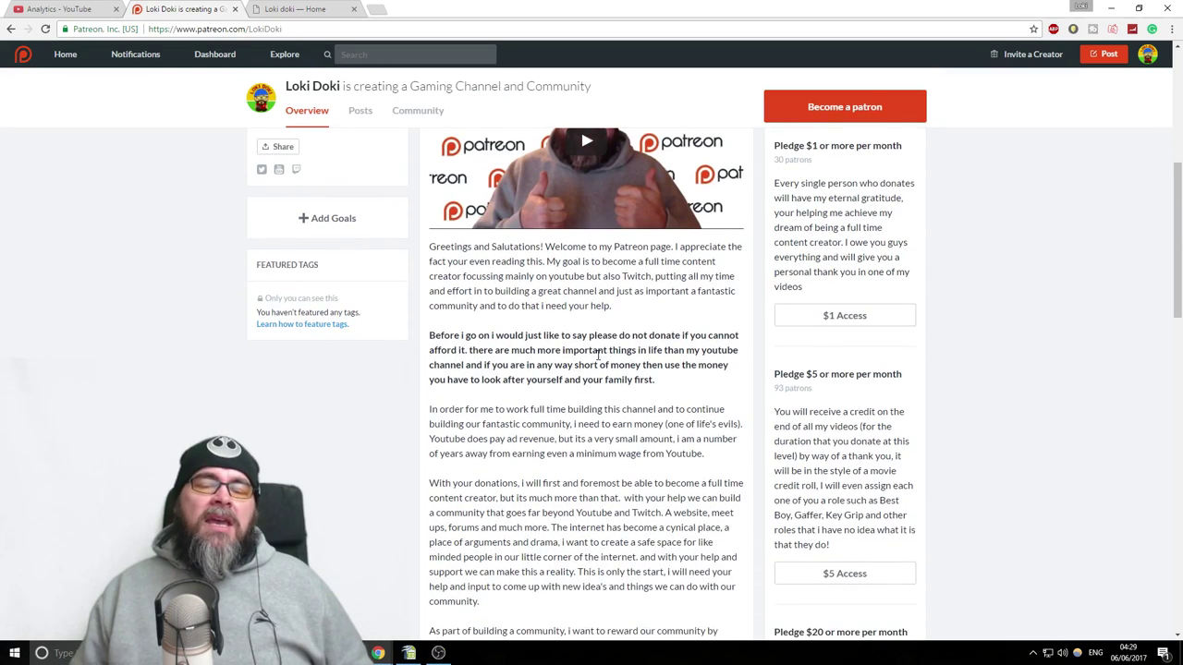
{"action": "scroll", "coordinate": [597, 355], "scroll_direction": "up", "scroll_amount": 2}
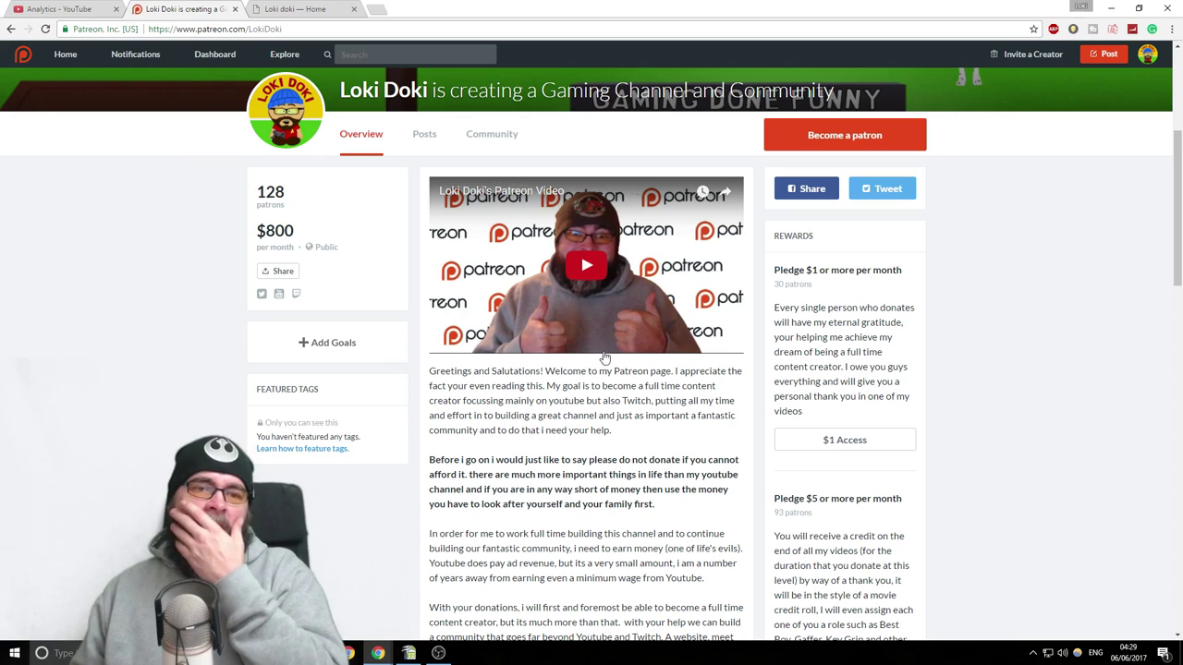
{"action": "scroll", "coordinate": [595, 354], "scroll_direction": "down", "scroll_amount": 1}
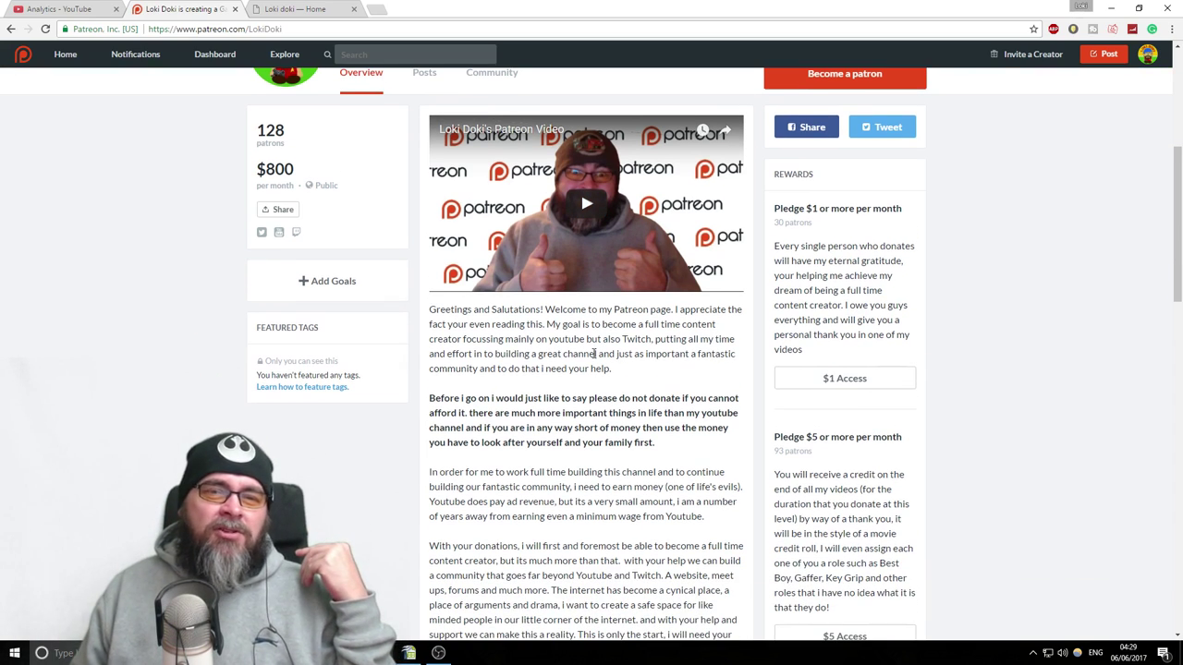
{"action": "scroll", "coordinate": [596, 354], "scroll_direction": "up", "scroll_amount": 3}
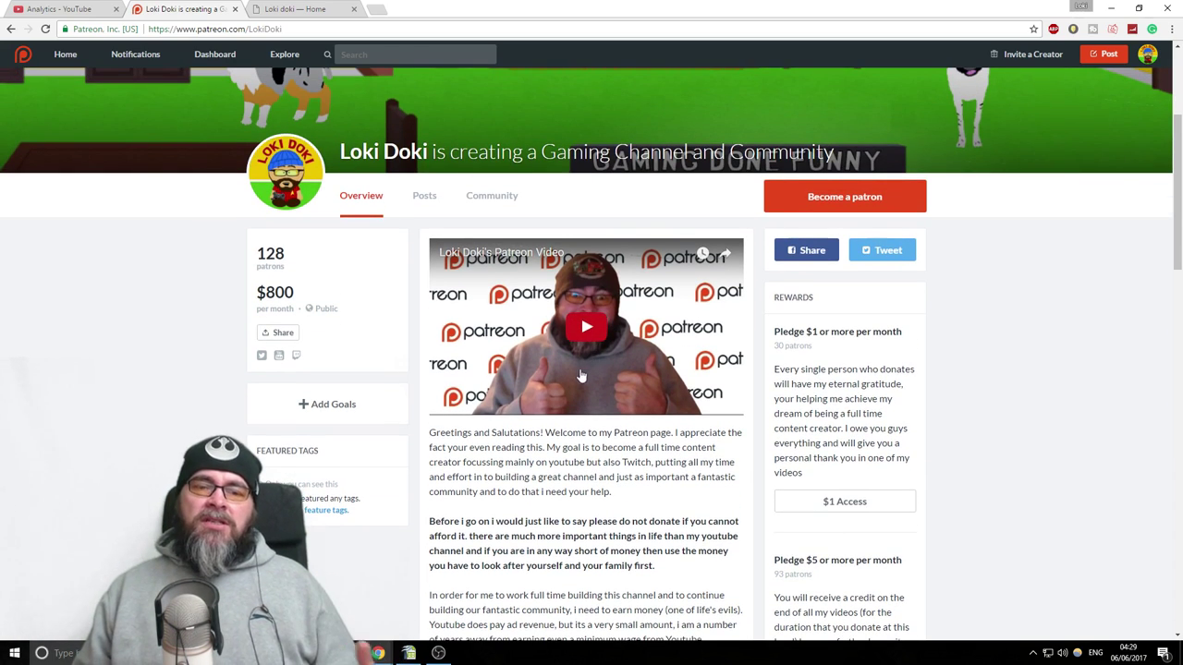
{"action": "scroll", "coordinate": [573, 374], "scroll_direction": "down", "scroll_amount": 4}
{"action": "scroll", "coordinate": [320, 341], "scroll_direction": "down", "scroll_amount": 3}
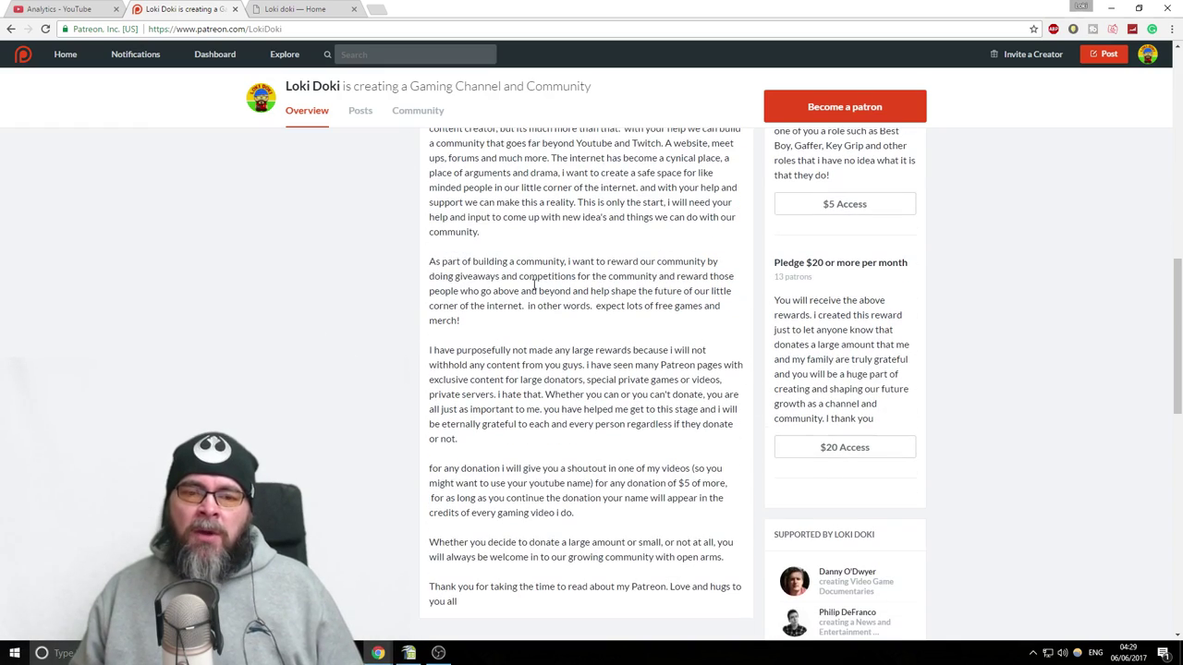
{"action": "scroll", "coordinate": [490, 319], "scroll_direction": "up", "scroll_amount": 7}
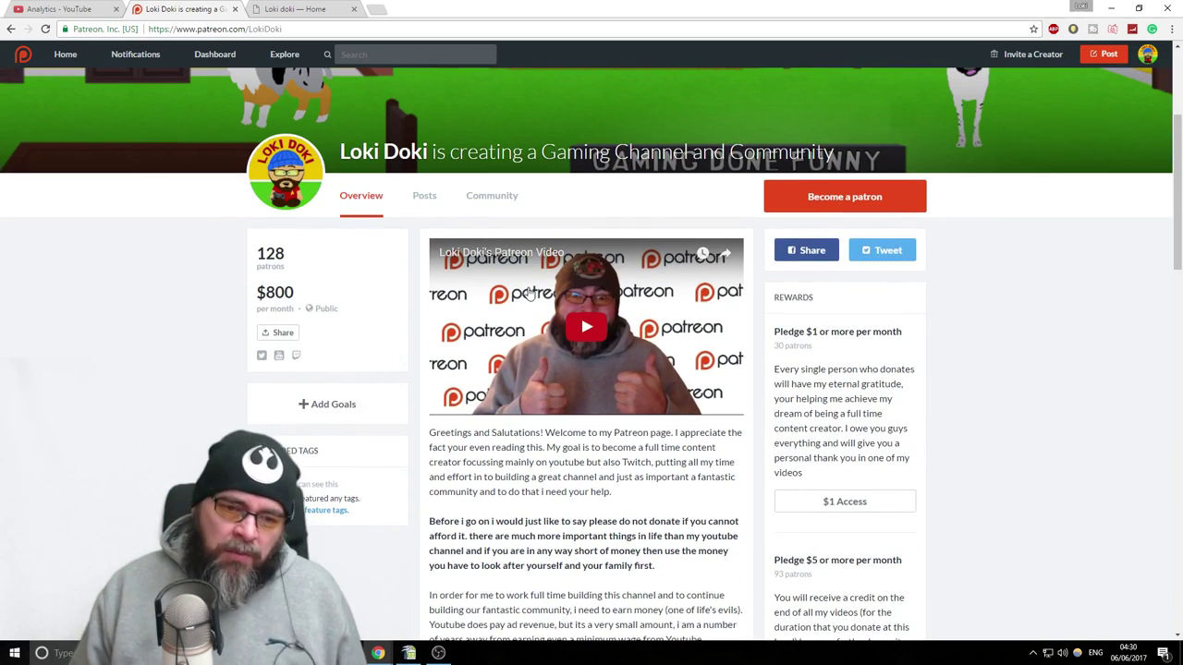
{"action": "left_click_drag", "start_coordinate": [431, 520], "coordinate": [706, 576]}
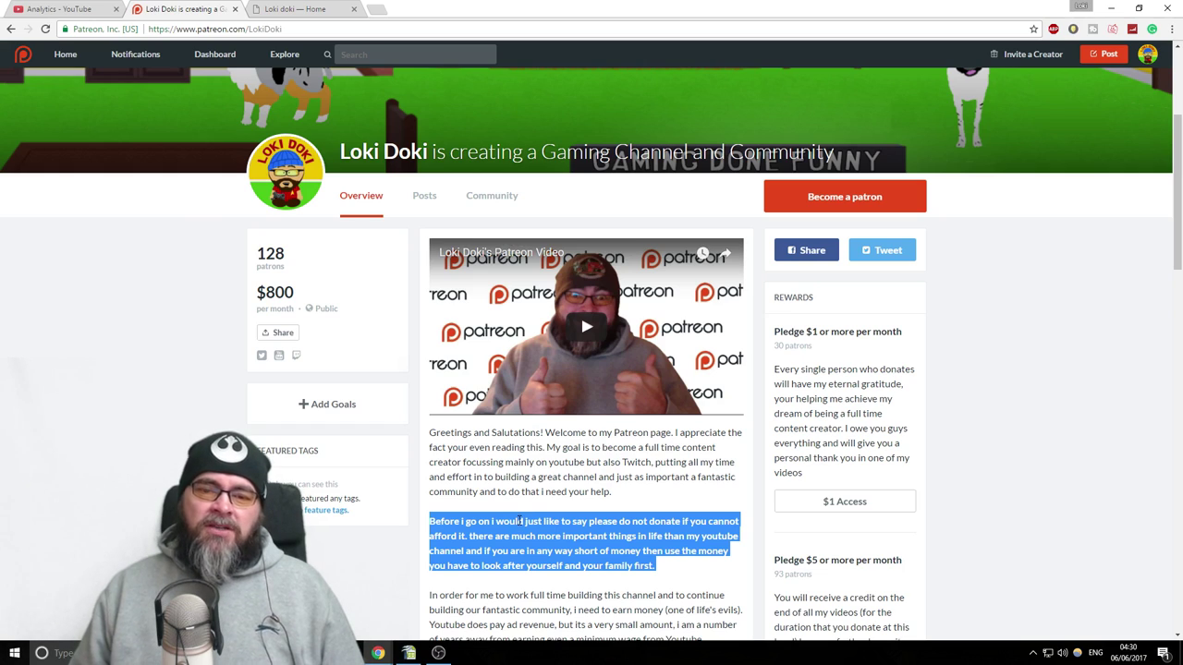
{"action": "left_click", "coordinate": [519, 521]}
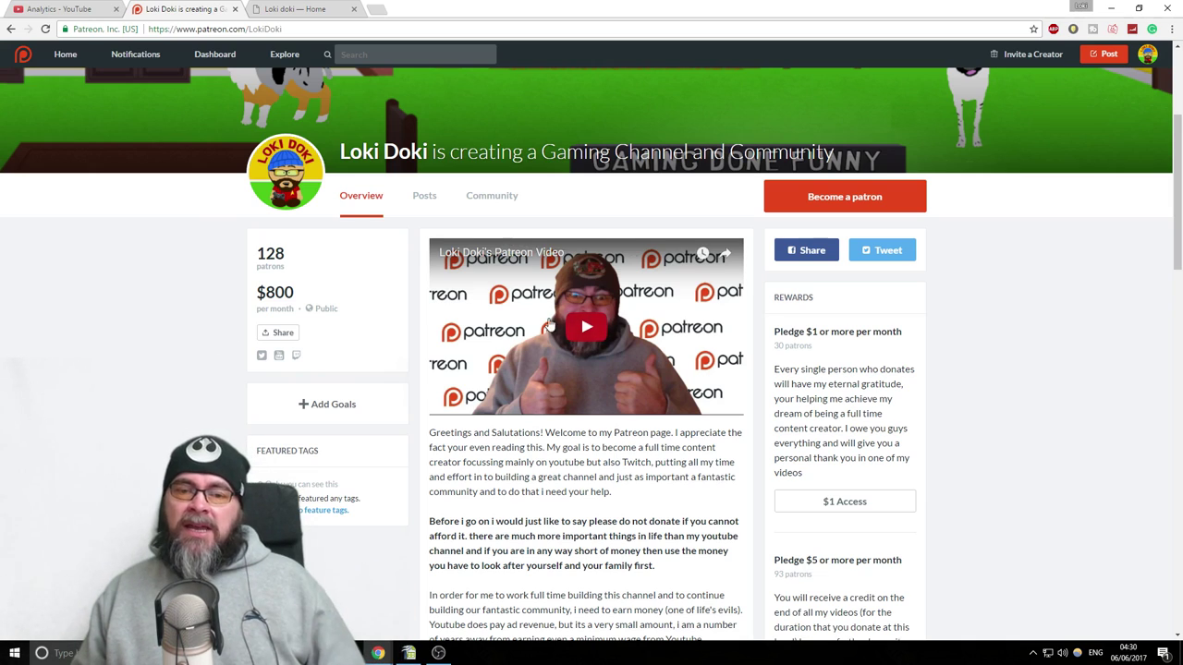
{"action": "scroll", "coordinate": [568, 291], "scroll_direction": "down", "scroll_amount": 3}
{"action": "scroll", "coordinate": [462, 417], "scroll_direction": "up", "scroll_amount": 3}
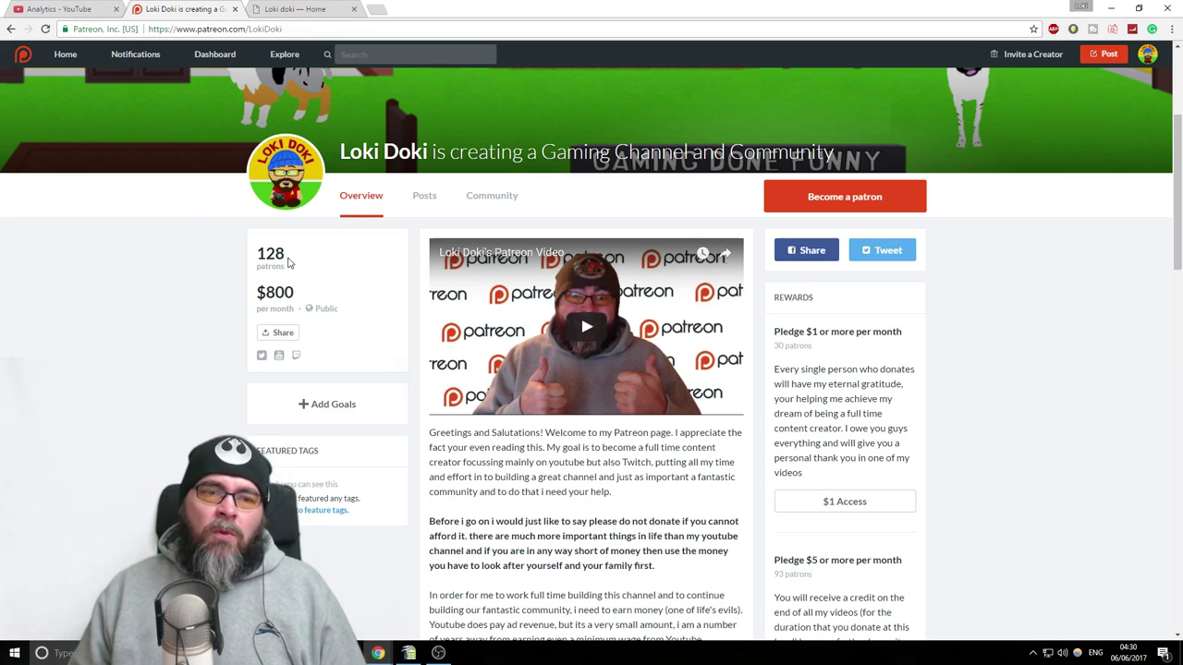
{"action": "left_click_drag", "start_coordinate": [288, 263], "coordinate": [350, 294]}
{"action": "left_click", "coordinate": [349, 281]}
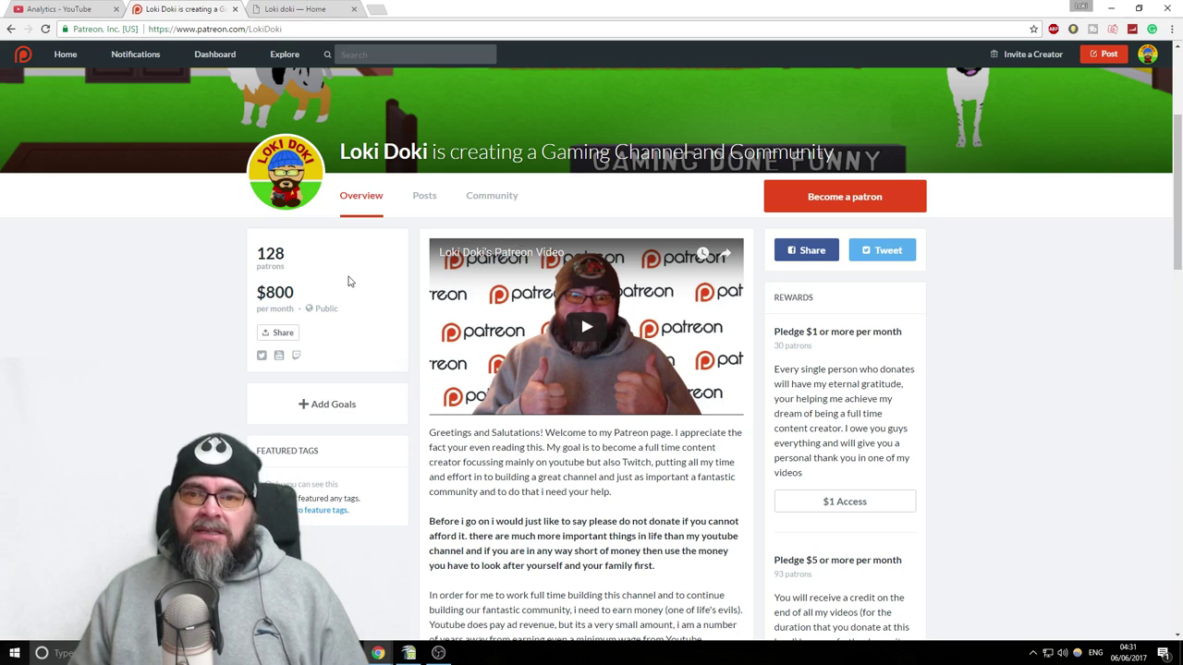
{"action": "scroll", "coordinate": [491, 294], "scroll_direction": "down", "scroll_amount": 1}
{"action": "scroll", "coordinate": [491, 294], "scroll_direction": "down", "scroll_amount": 1}
{"action": "scroll", "coordinate": [491, 293], "scroll_direction": "down", "scroll_amount": 2}
{"action": "scroll", "coordinate": [495, 305], "scroll_direction": "up", "scroll_amount": 4}
{"action": "scroll", "coordinate": [497, 319], "scroll_direction": "down", "scroll_amount": 3}
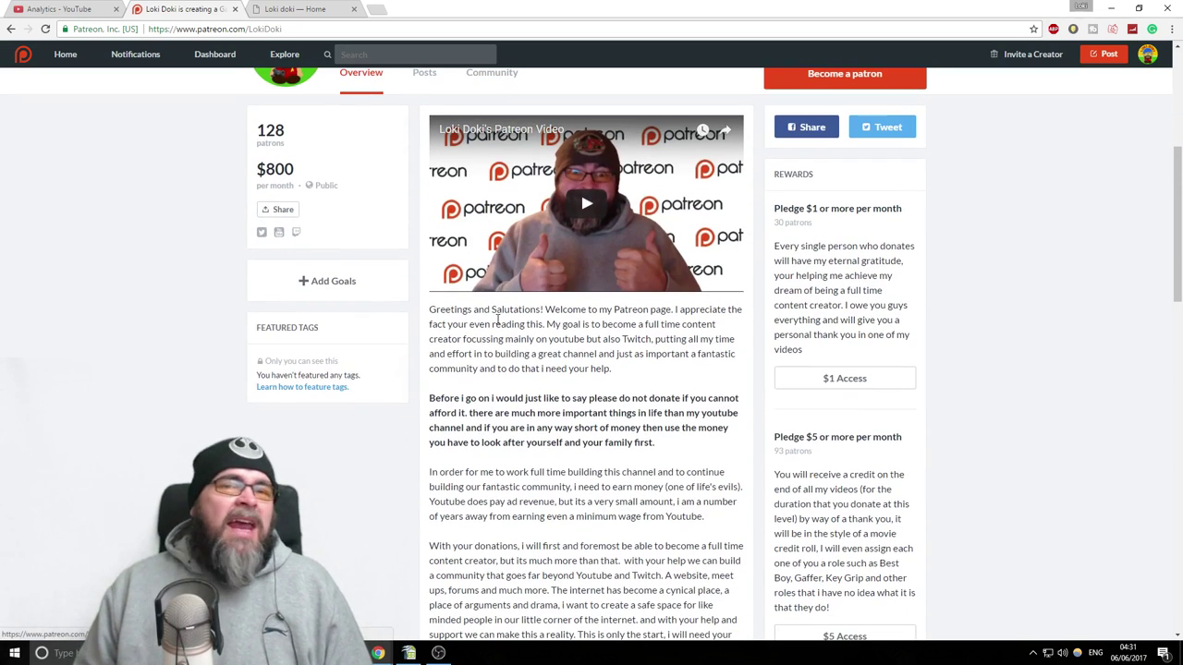
{"action": "scroll", "coordinate": [497, 319], "scroll_direction": "up", "scroll_amount": 4}
{"action": "scroll", "coordinate": [490, 312], "scroll_direction": "down", "scroll_amount": 1}
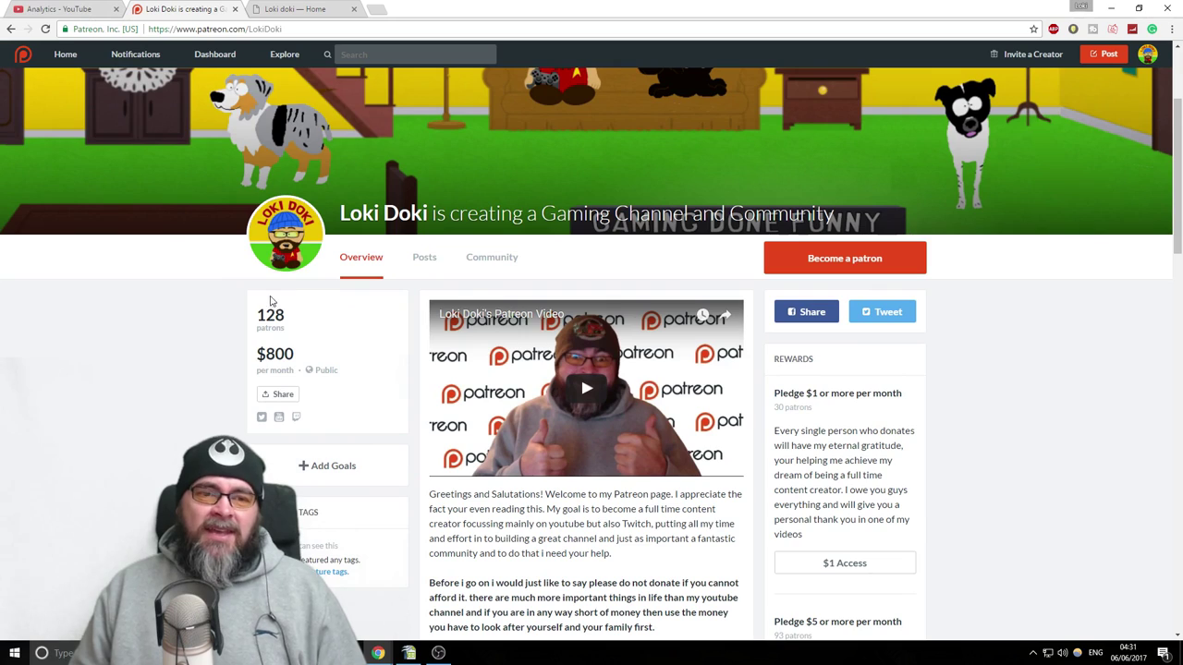
{"action": "double_click", "coordinate": [273, 317]}
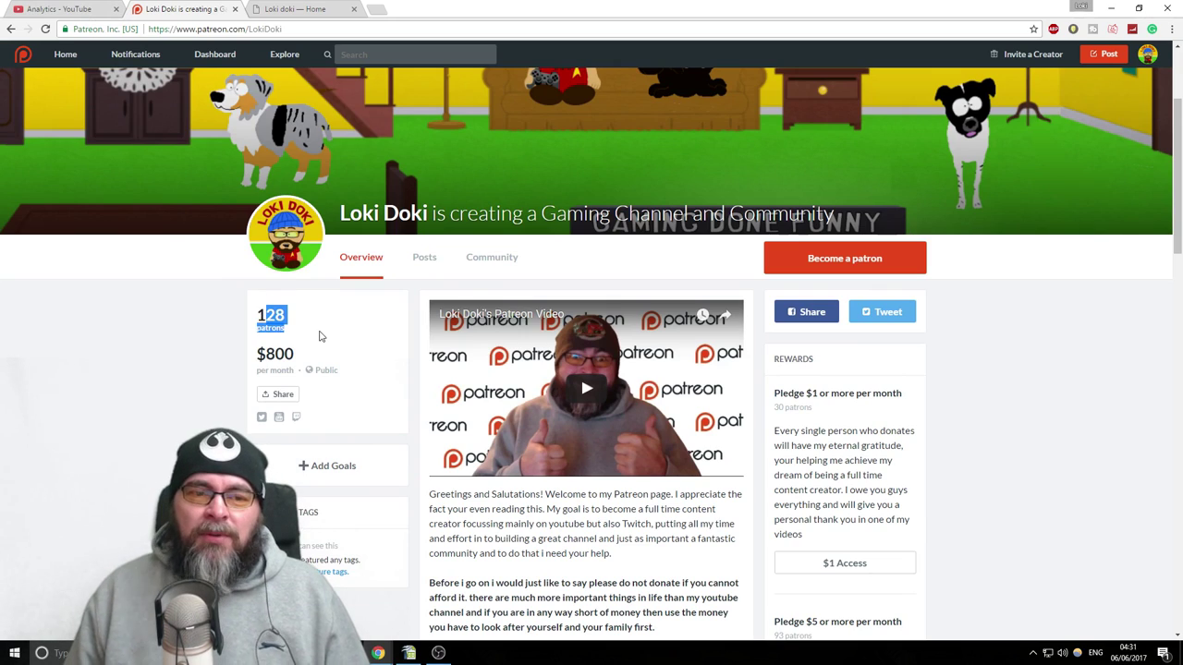
{"action": "left_click", "coordinate": [167, 317]}
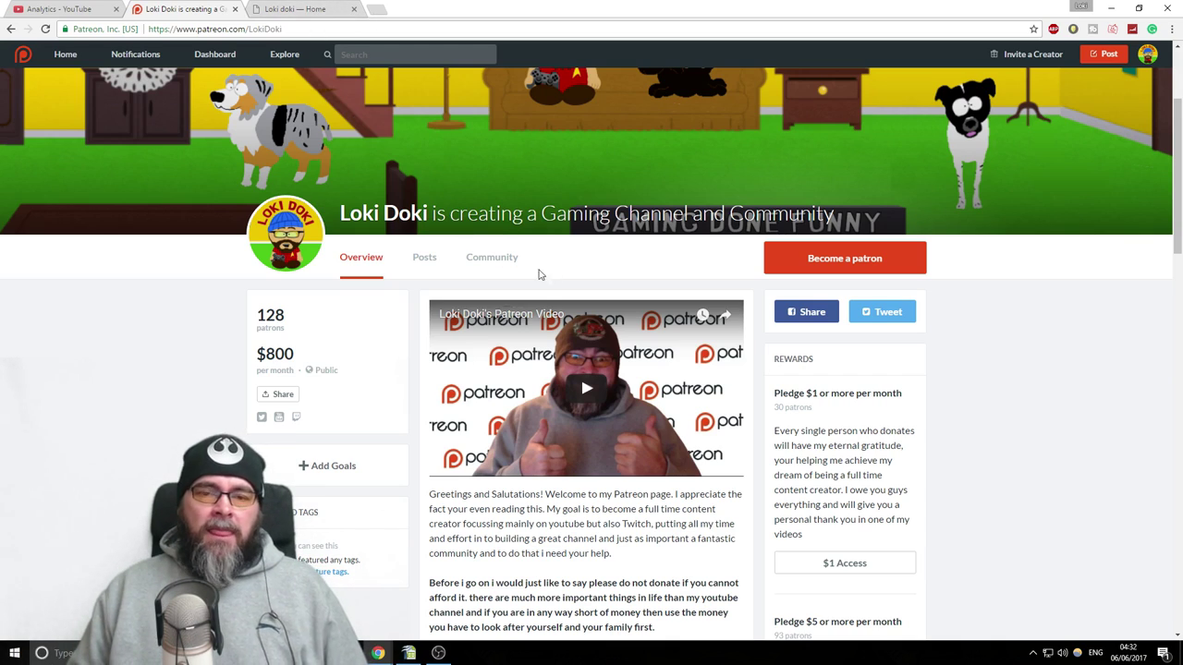
Switch to the Big Cartel store, view the sold-out £8.99 Loki Doki Mug, and return home
{"action": "scroll", "coordinate": [334, 268], "scroll_direction": "up", "scroll_amount": 2}
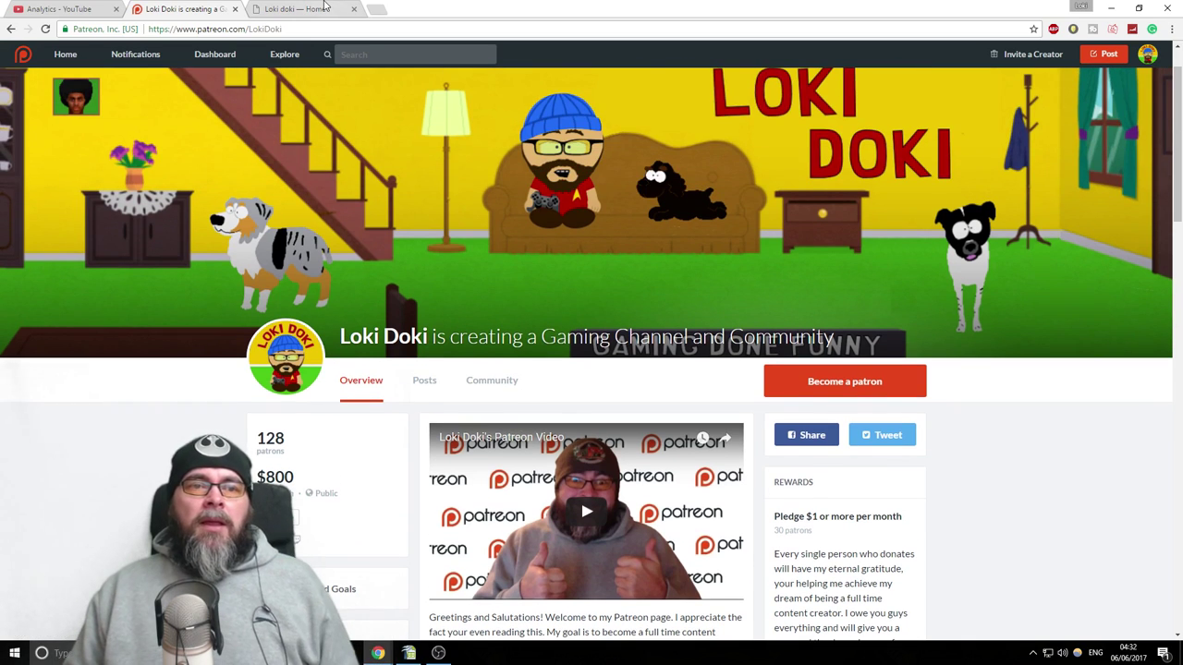
{"action": "left_click", "coordinate": [325, 7]}
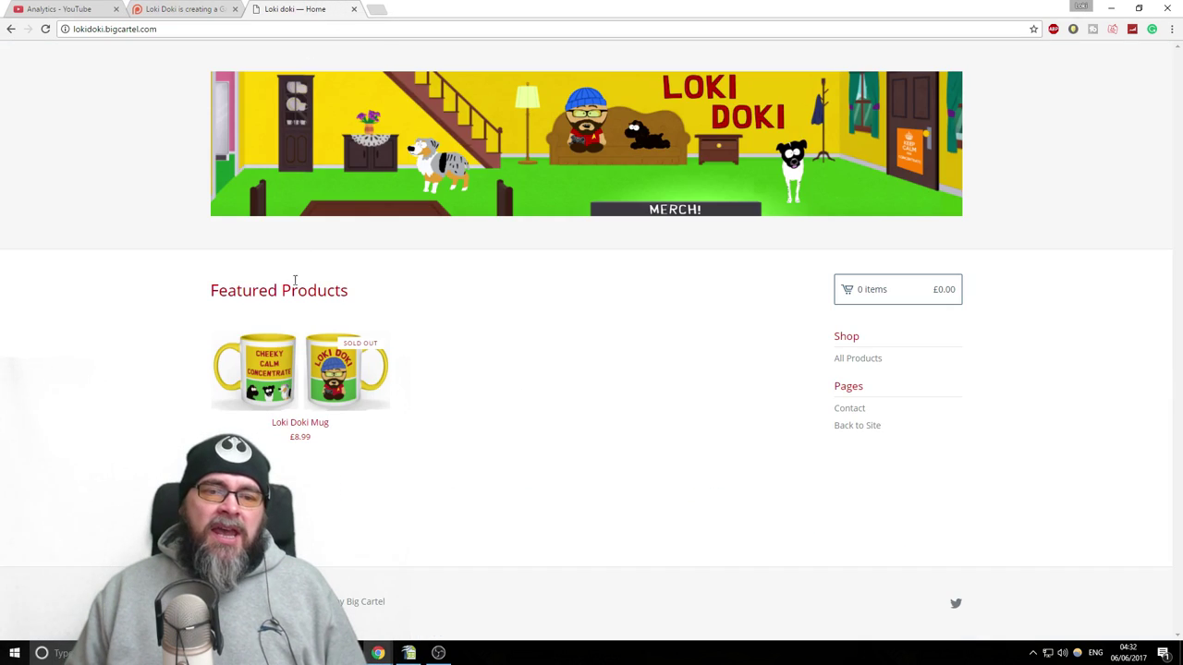
{"action": "left_click", "coordinate": [297, 368]}
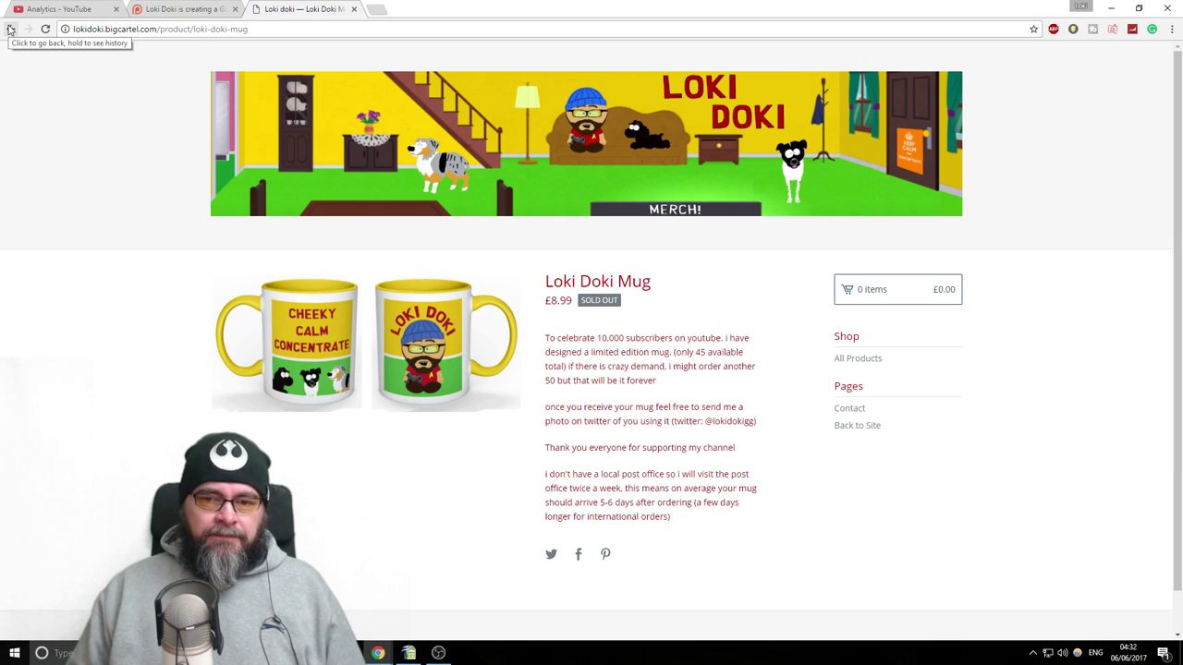
{"action": "left_click", "coordinate": [10, 29]}
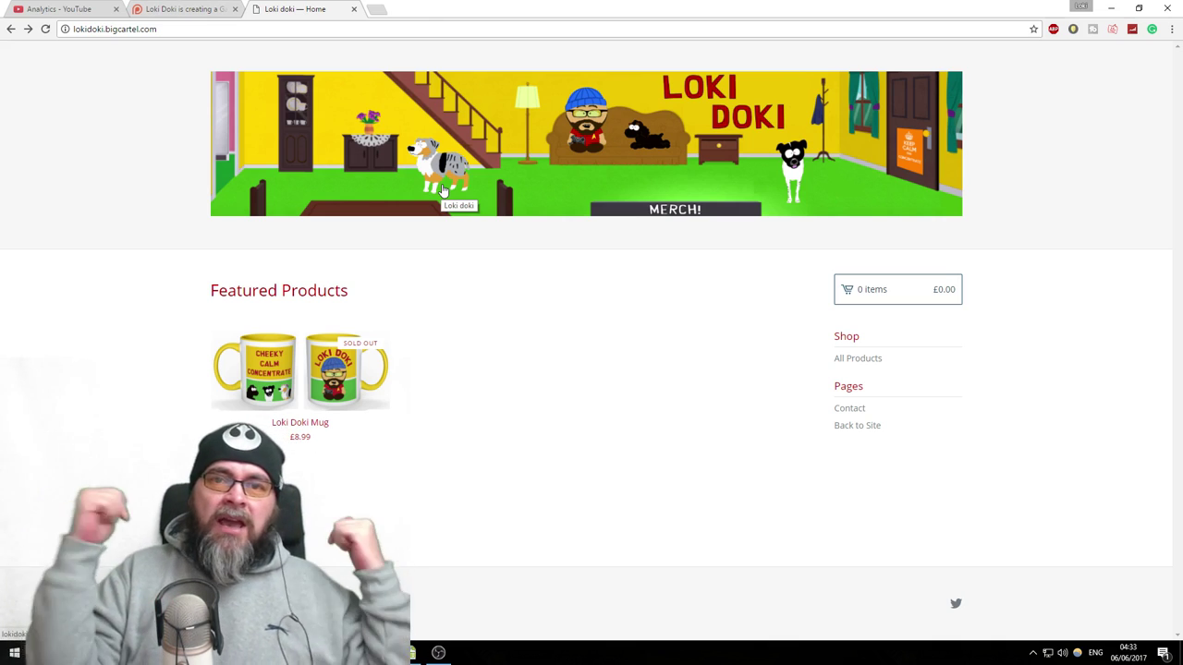
Flip between the Patreon and Big Cartel tabs, ending on the Patreon page (128 patrons, $800)
{"action": "left_click", "coordinate": [181, 13]}
{"action": "left_click", "coordinate": [277, 8]}
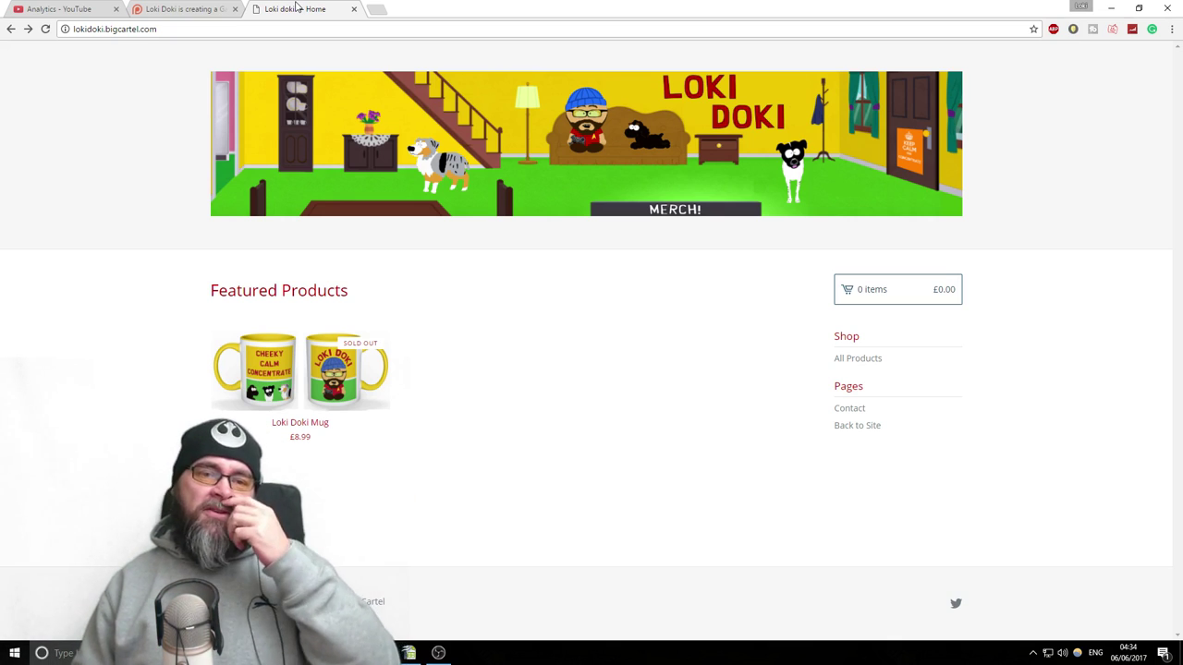
{"action": "left_click", "coordinate": [204, 8]}
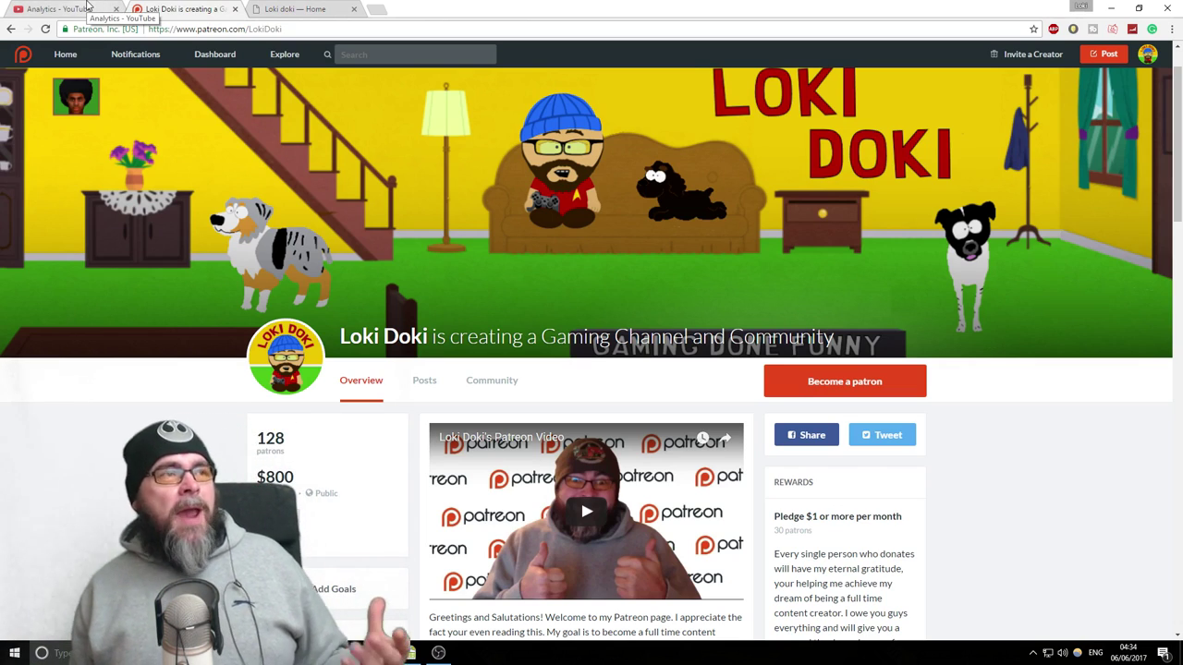
Toggle between the Big Cartel and Patreon tabs, then return to YouTube's lifetime revenue analytics
{"action": "left_click", "coordinate": [288, 8]}
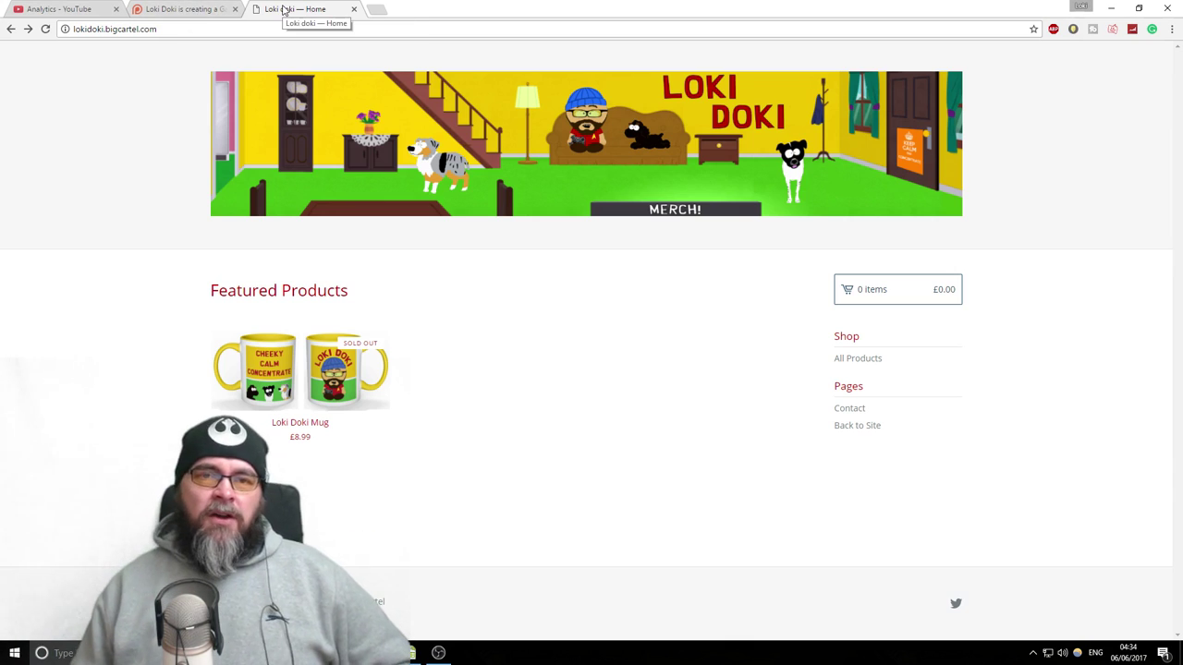
{"action": "left_click", "coordinate": [192, 8]}
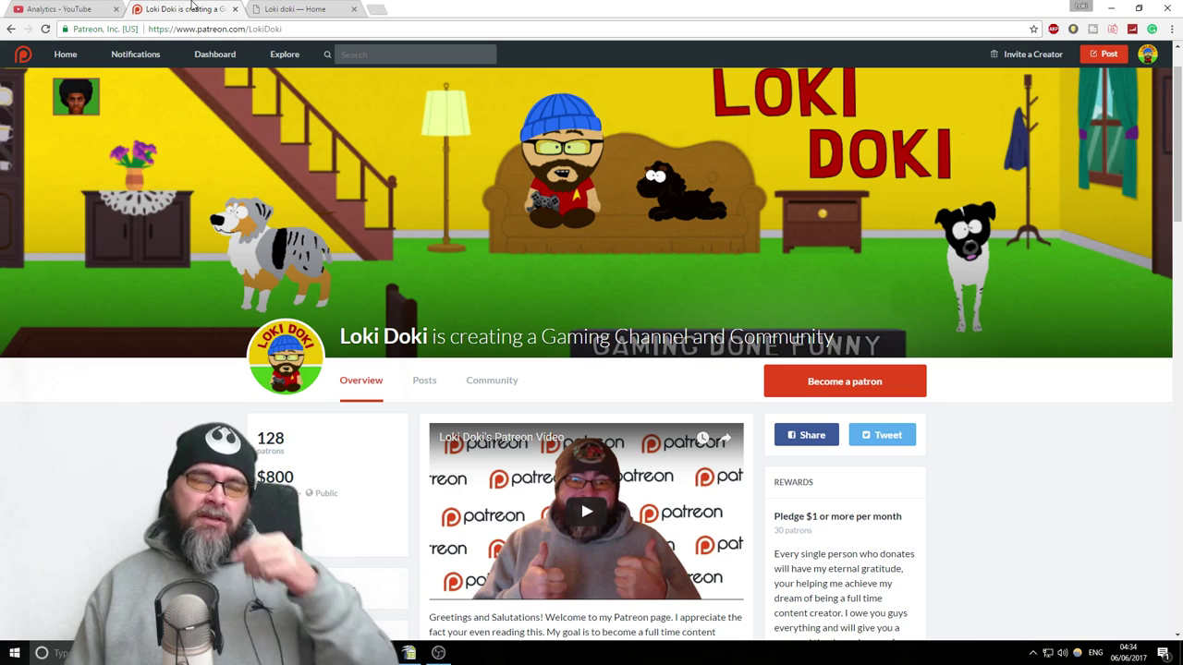
{"action": "left_click", "coordinate": [273, 6]}
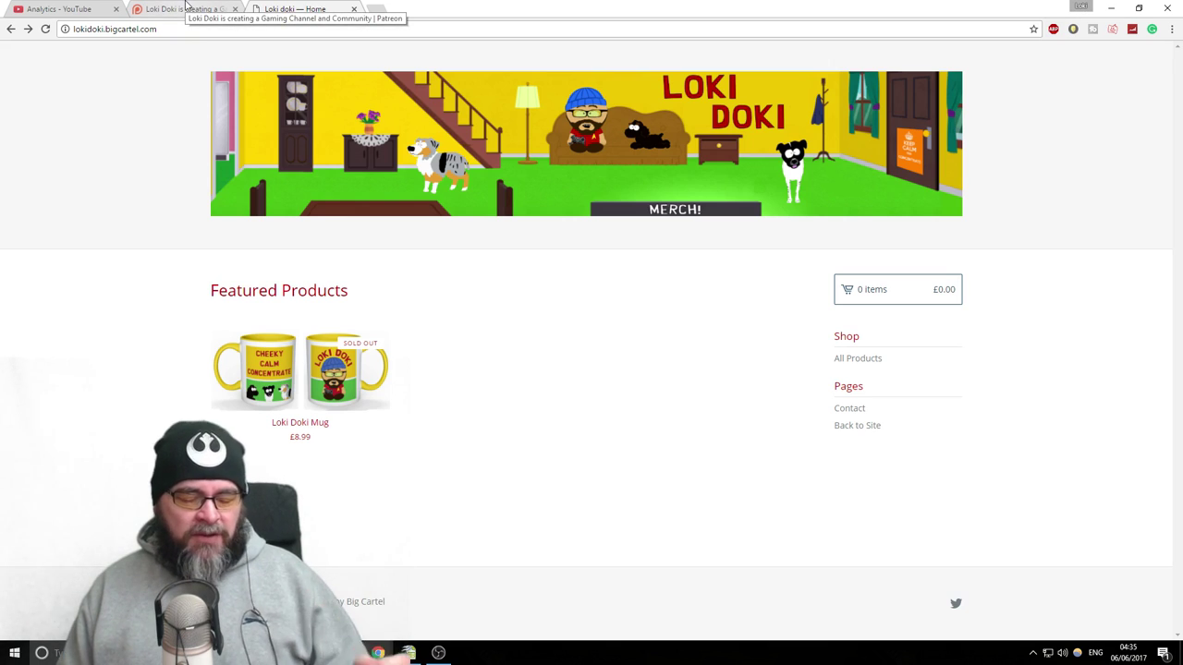
{"action": "left_click", "coordinate": [185, 7]}
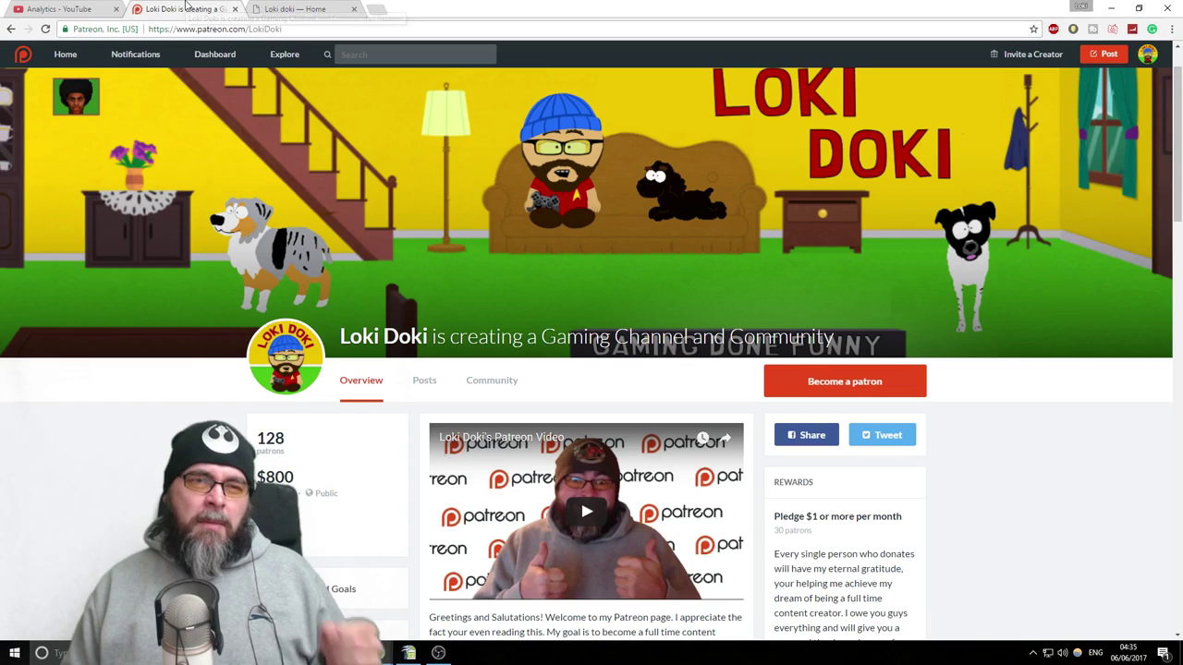
{"action": "left_click", "coordinate": [96, 7]}
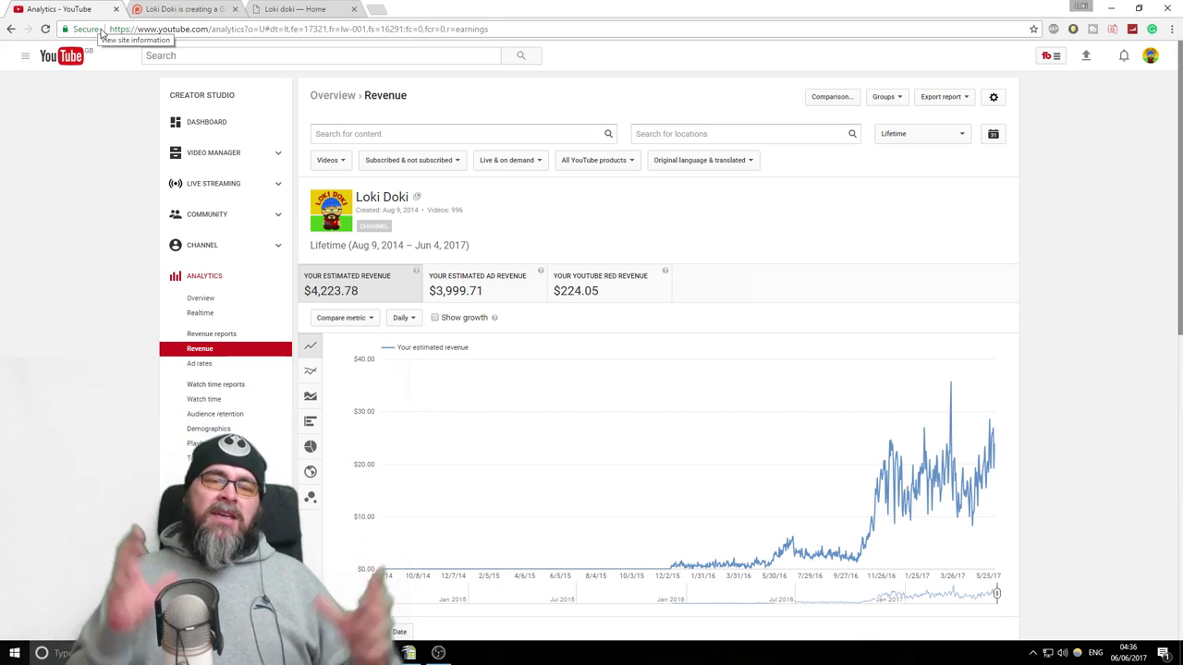
{"action": "left_click", "coordinate": [259, 8]}
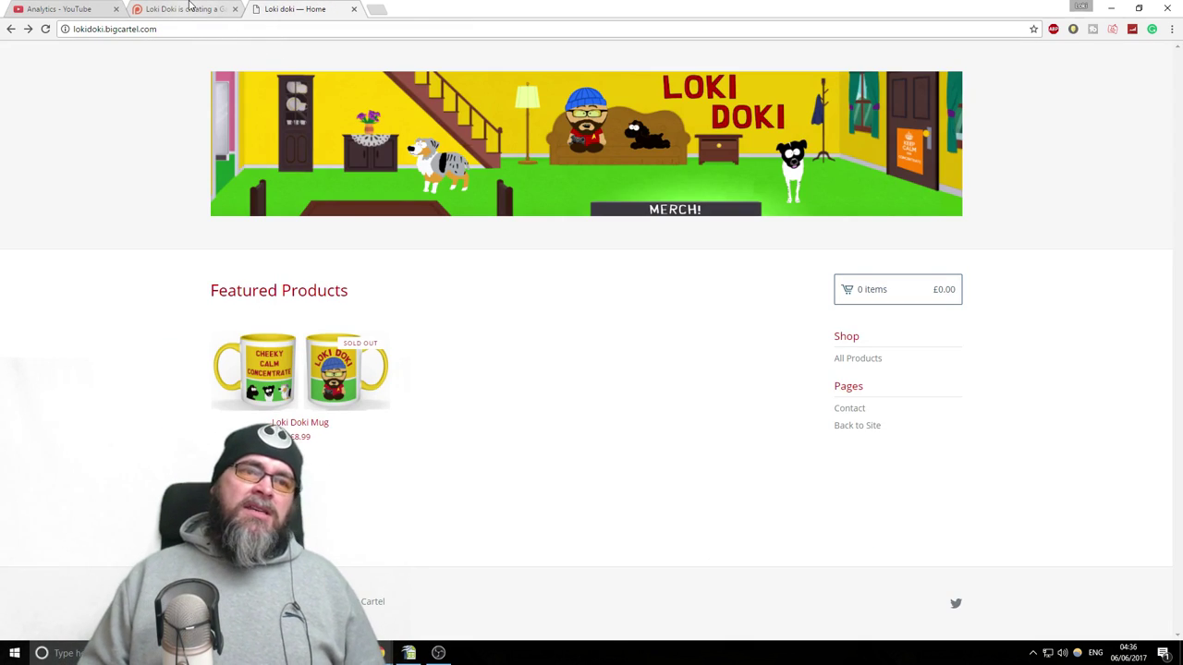
{"action": "left_click", "coordinate": [80, 6]}
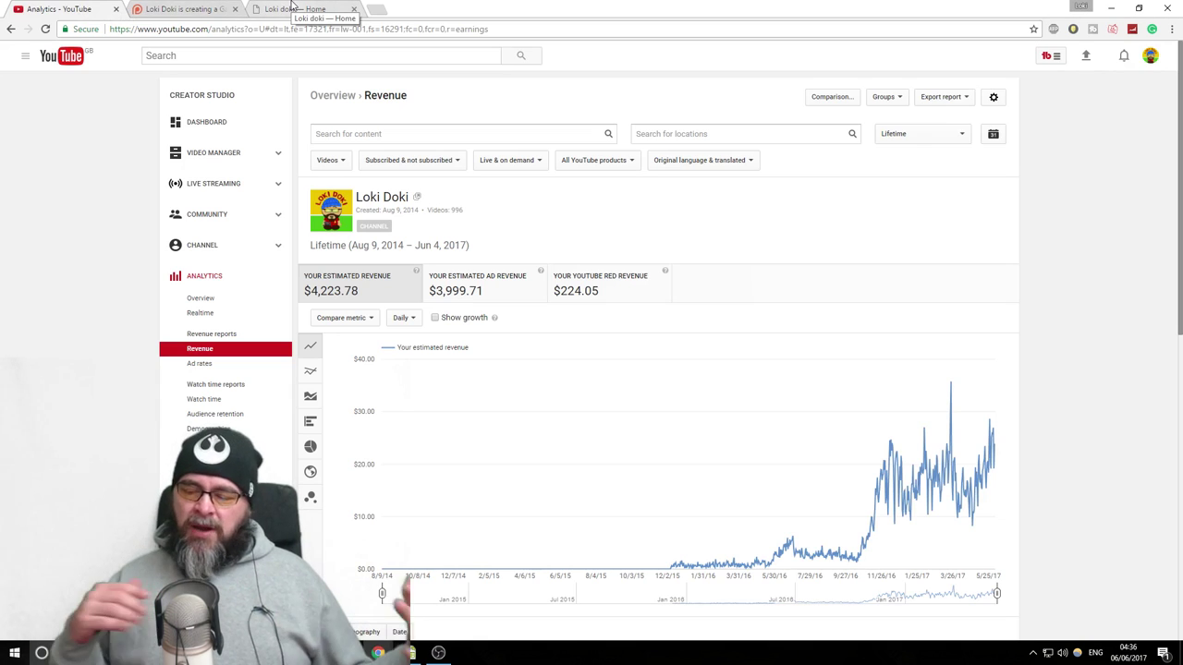